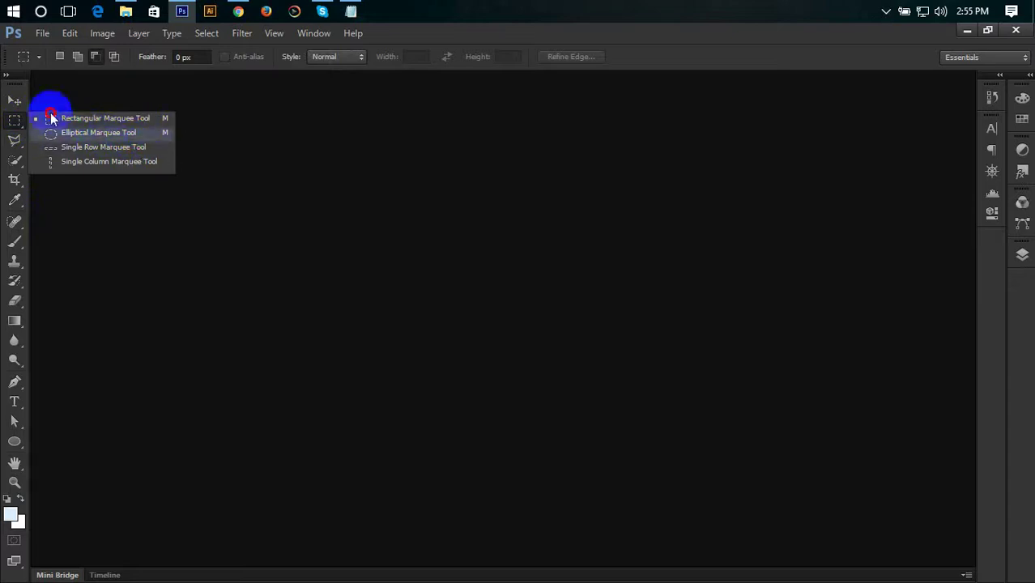
Activate the freehand Lasso Tool from the lasso tool group.
left_click(17, 103)
left_click(15, 101)
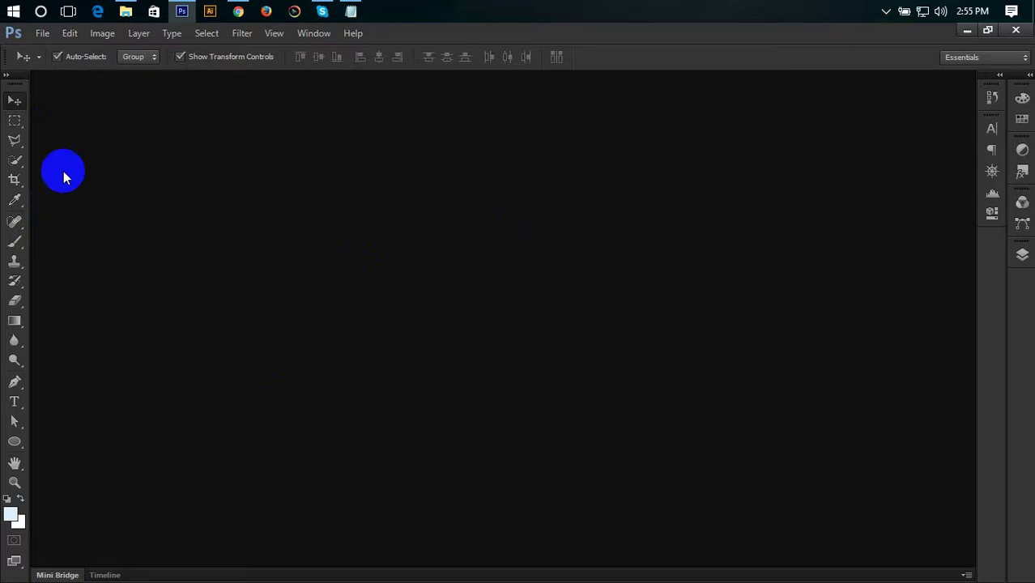
left_click(16, 139)
mouse_move(16, 139)
left_mouse_down()
mouse_move(113, 144)
mouse_move(65, 137)
mouse_move(61, 149)
mouse_move(90, 186)
mouse_move(94, 149)
mouse_move(152, 155)
mouse_move(114, 178)
mouse_move(115, 151)
left_mouse_up()
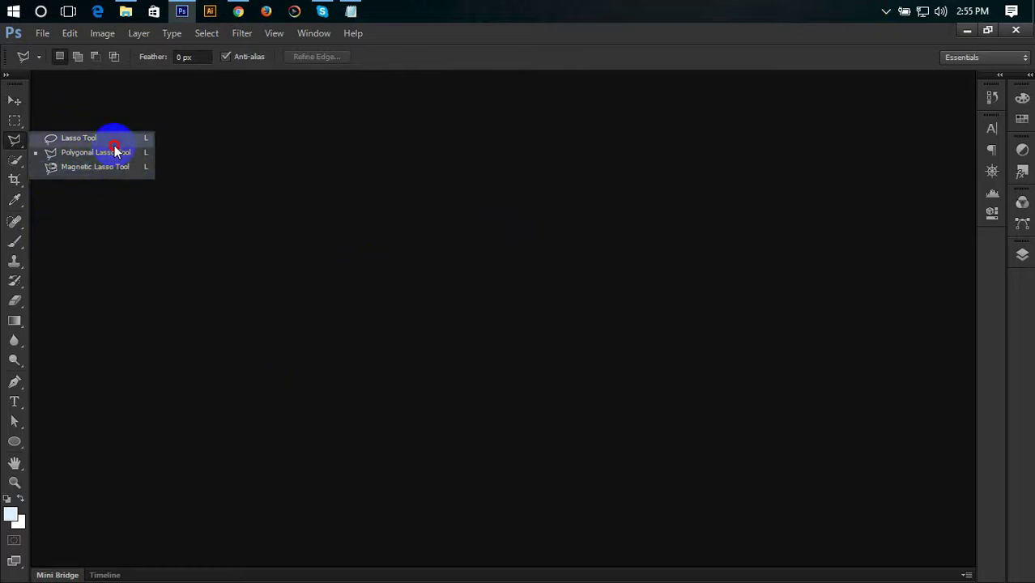
left_click_drag(114, 151, 114, 145)
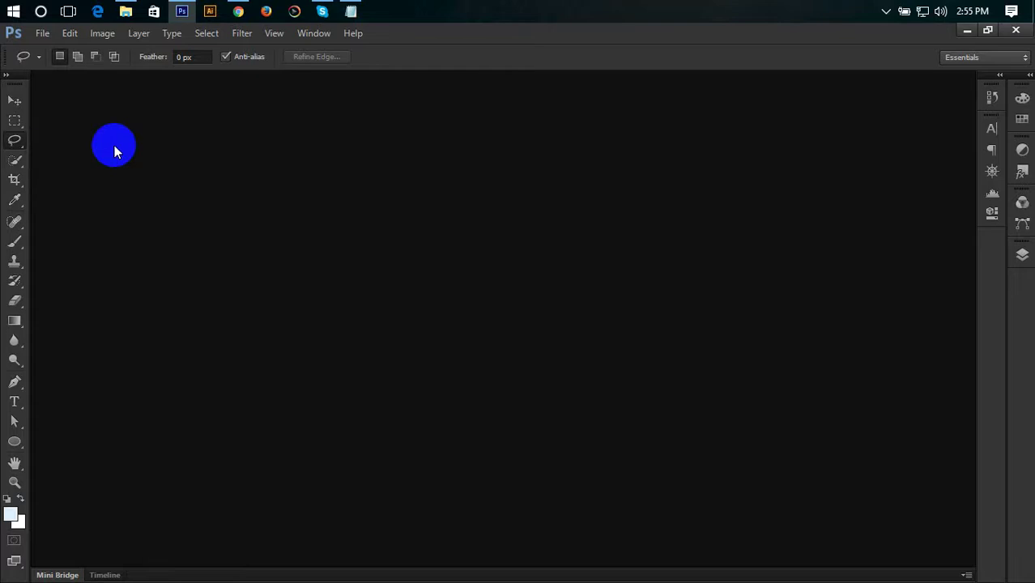
left_click(42, 36)
left_click(58, 64)
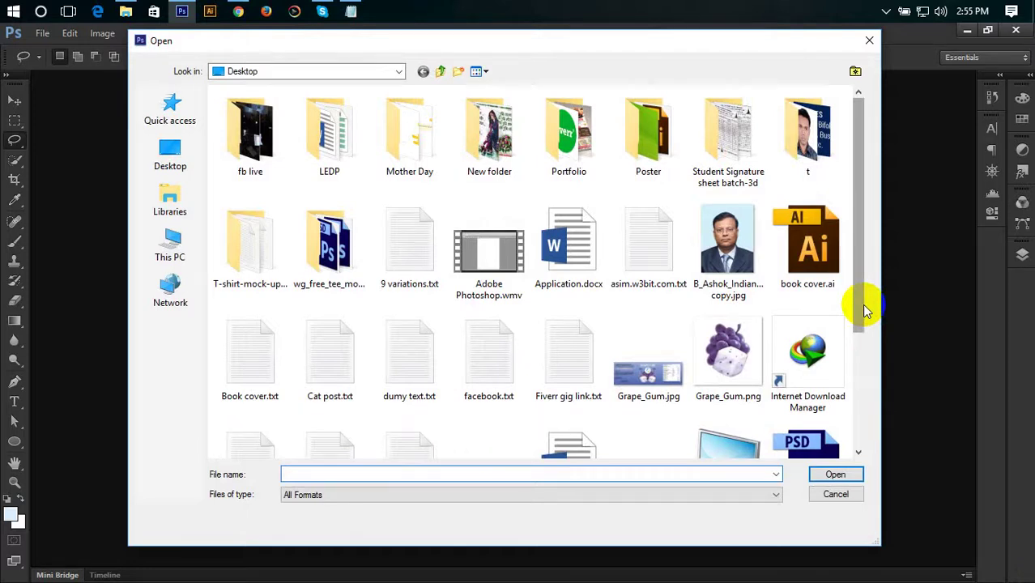
left_click_drag(858, 304, 859, 259)
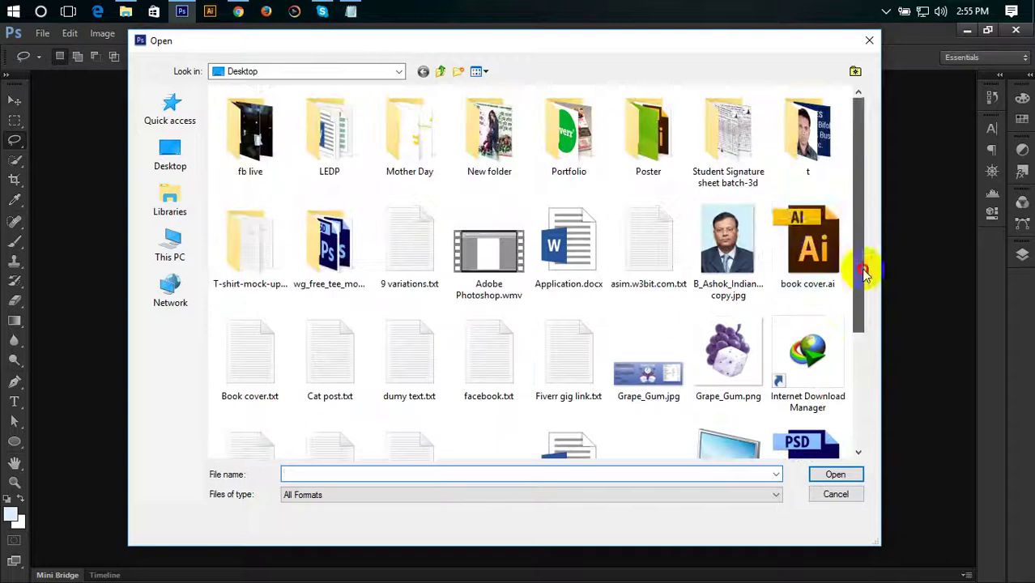
double_click(647, 134)
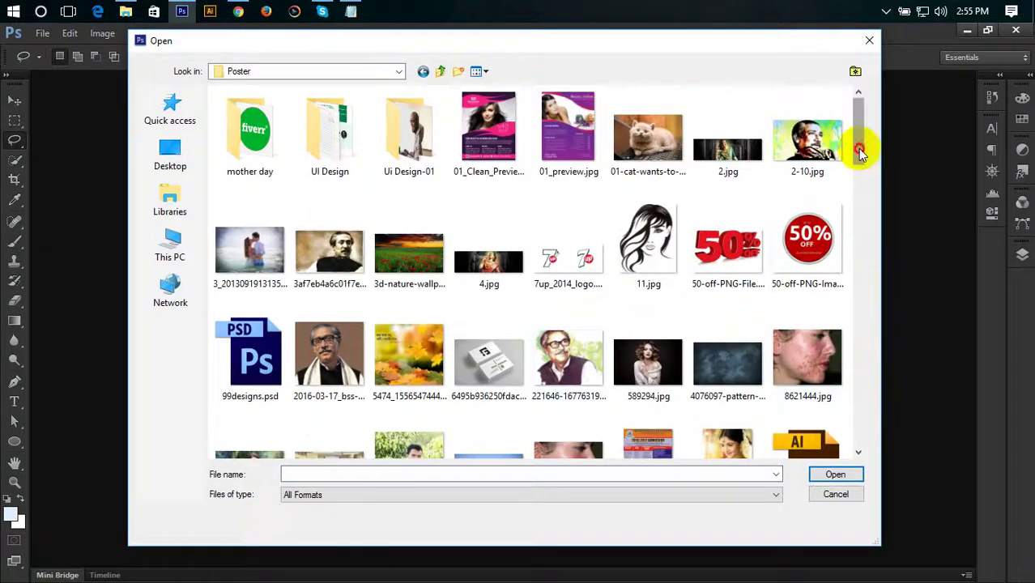
mouse_move(859, 146)
left_mouse_down()
mouse_move(837, 342)
mouse_move(849, 128)
left_mouse_up()
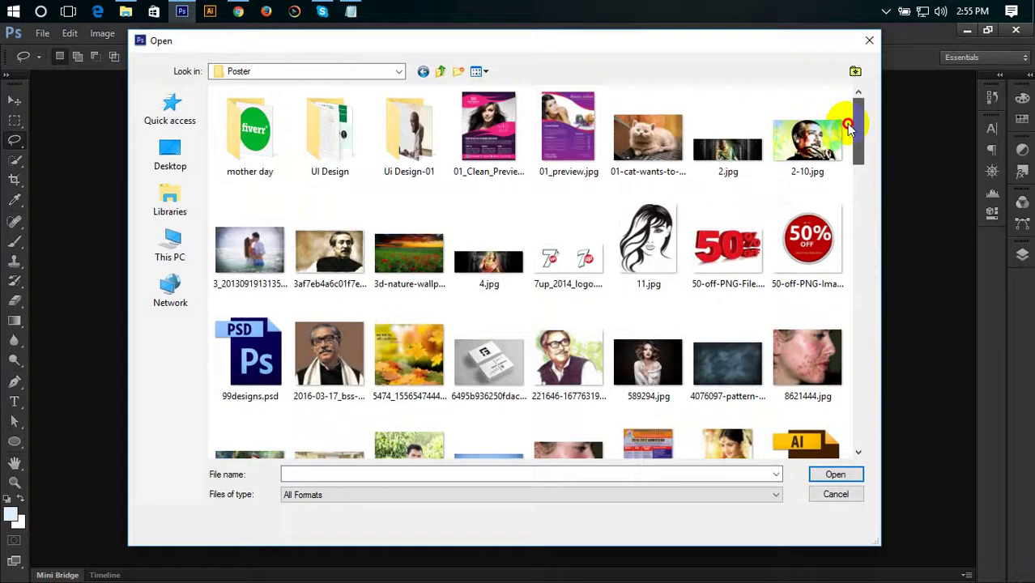
left_click(728, 147)
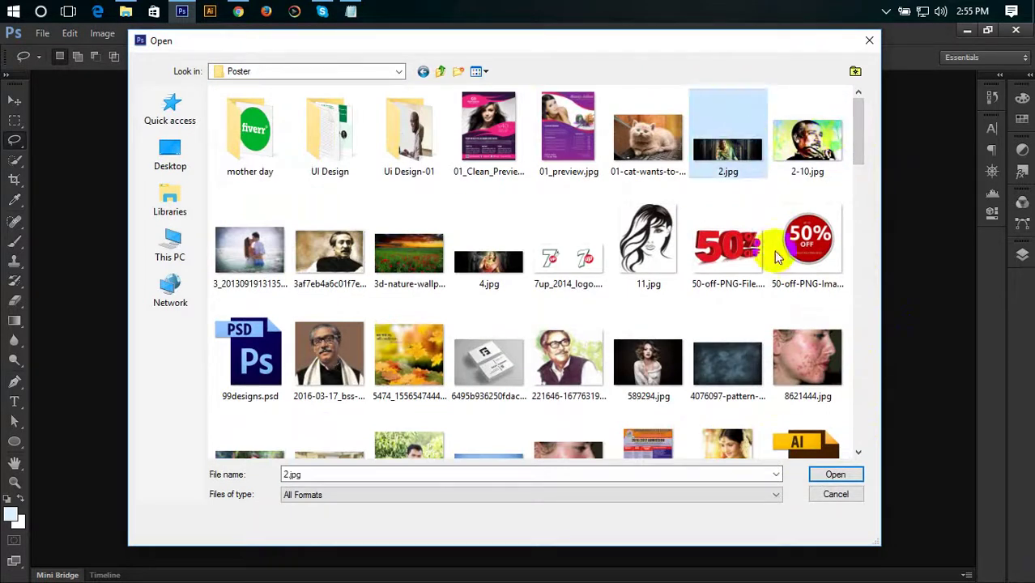
left_click(835, 474)
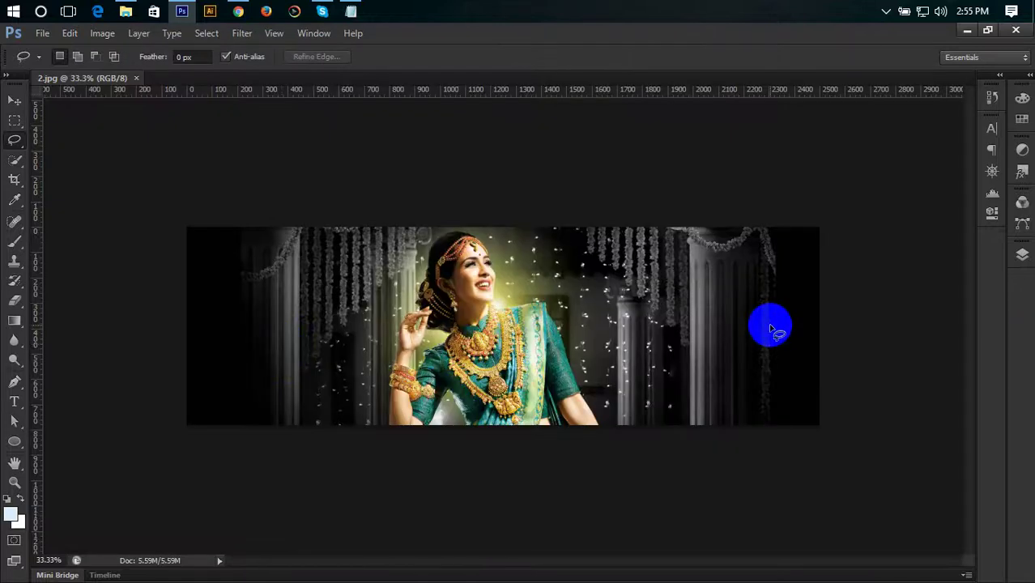
left_click(136, 77)
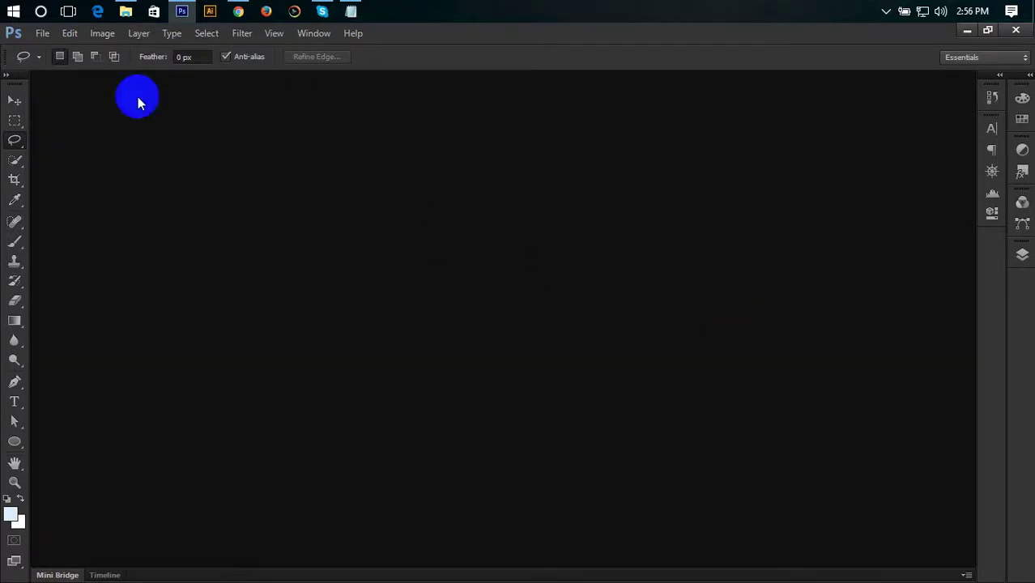
Preview 4.jpg from the Poster folder in the photo viewer and open it for editing.
left_click(39, 37)
left_click(48, 64)
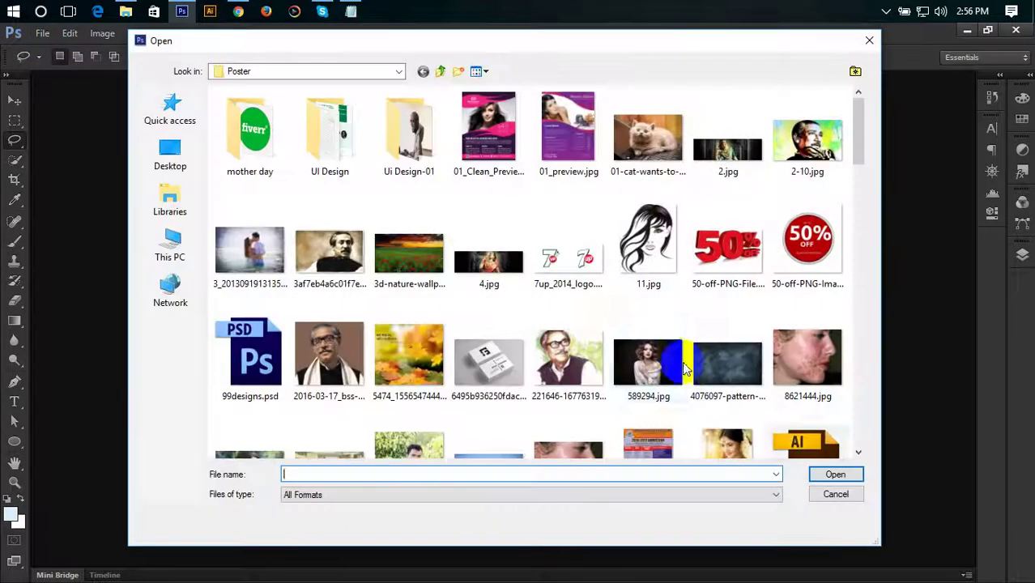
left_click(514, 259)
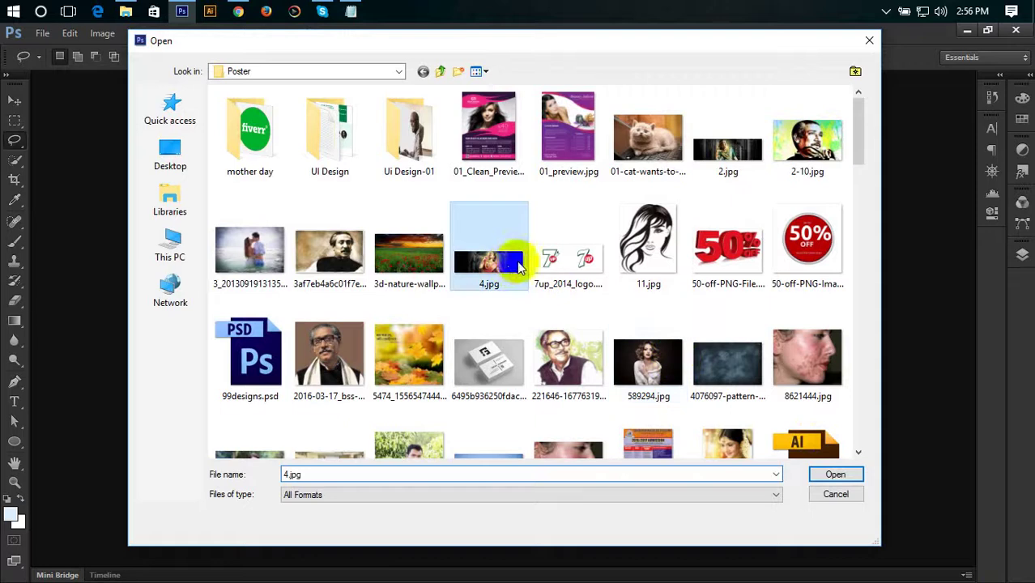
right_click(570, 178)
left_click(567, 99)
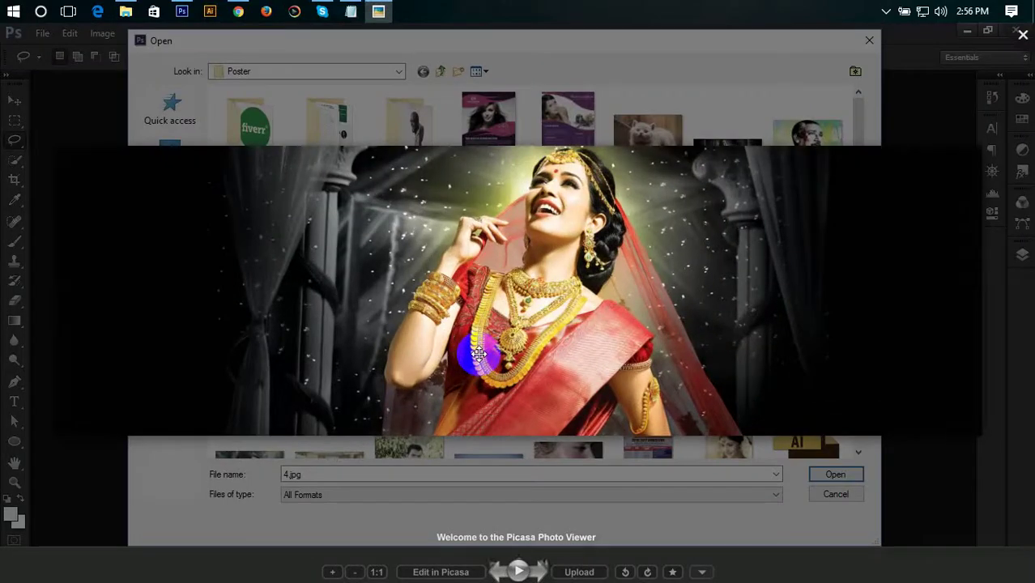
left_click(1022, 35)
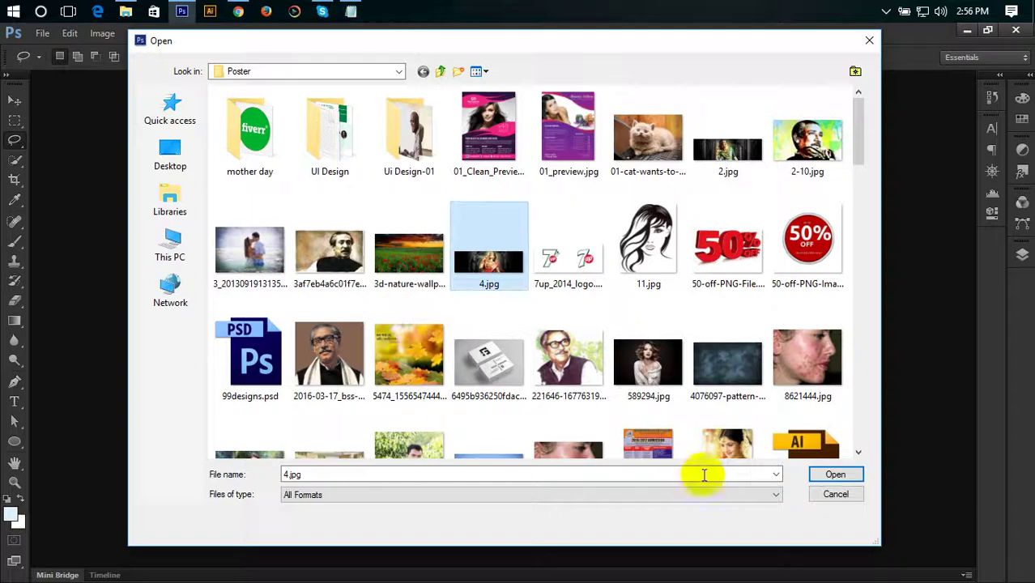
left_click(818, 477)
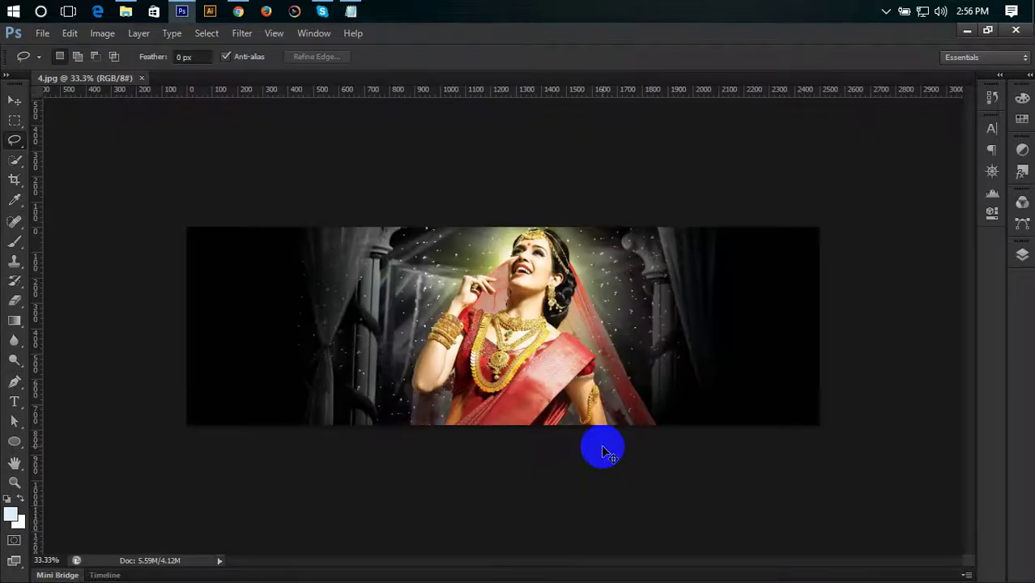
Duplicate the 4.jpg image as 4 copy and close the original document.
key("ctrl+plus")
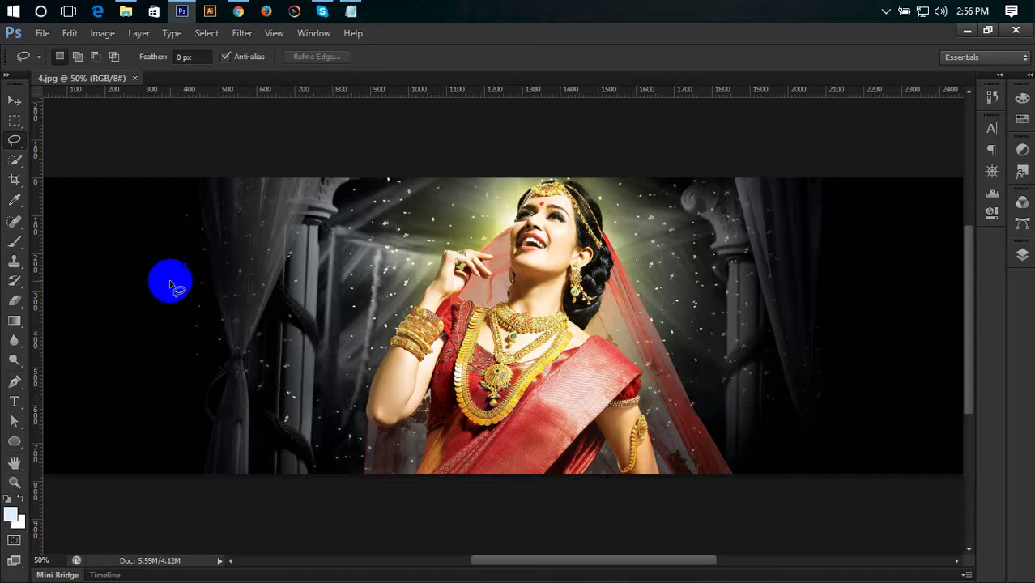
left_click(70, 35)
mouse_move(99, 36)
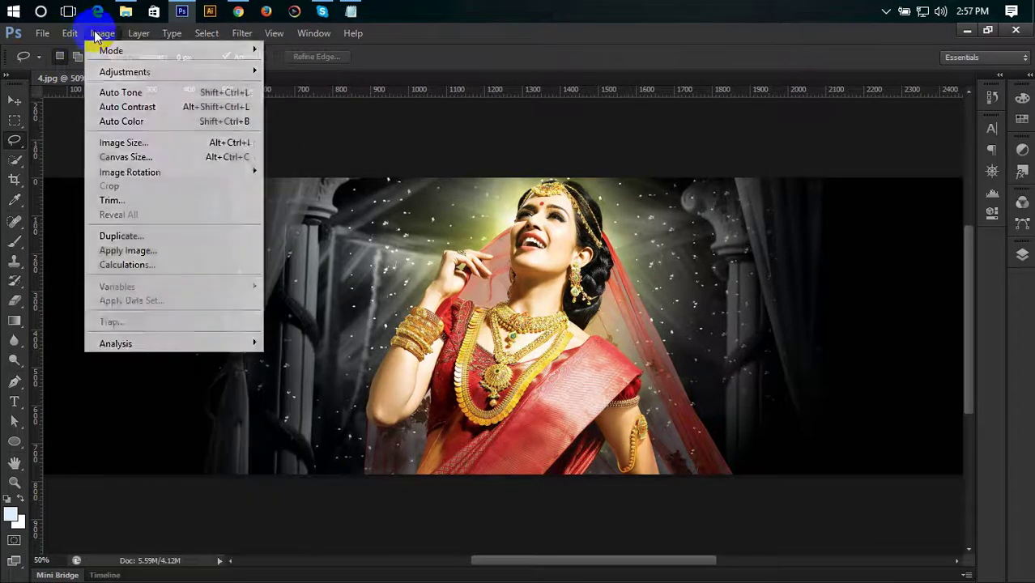
left_click(130, 236)
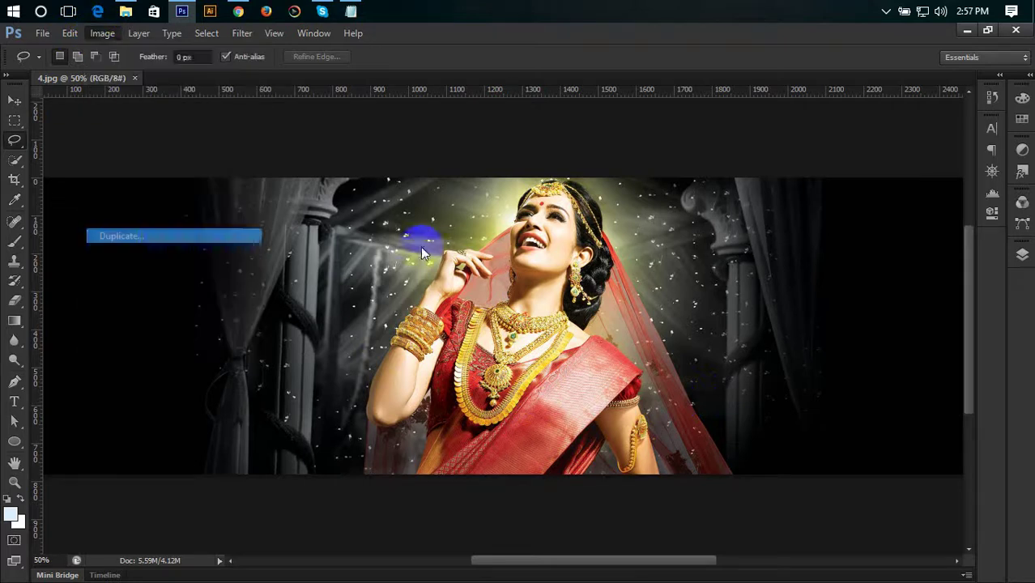
left_click(661, 211)
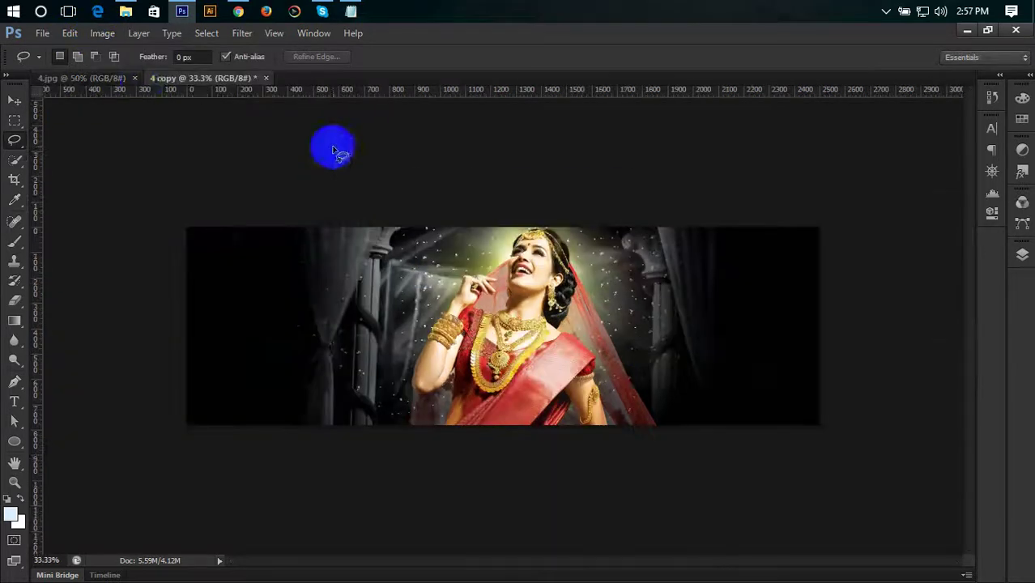
left_click(135, 77)
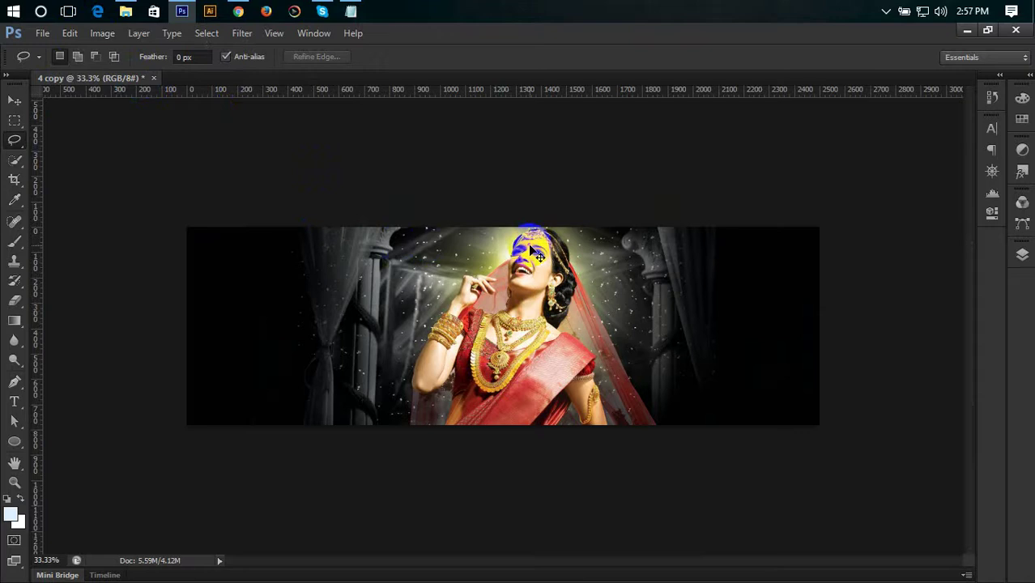
Draw a freehand Lasso selection around the woman and her red veil, starting and closing at the veil's lower end beneath her elbow.
scroll(530, 247, "up", 2)
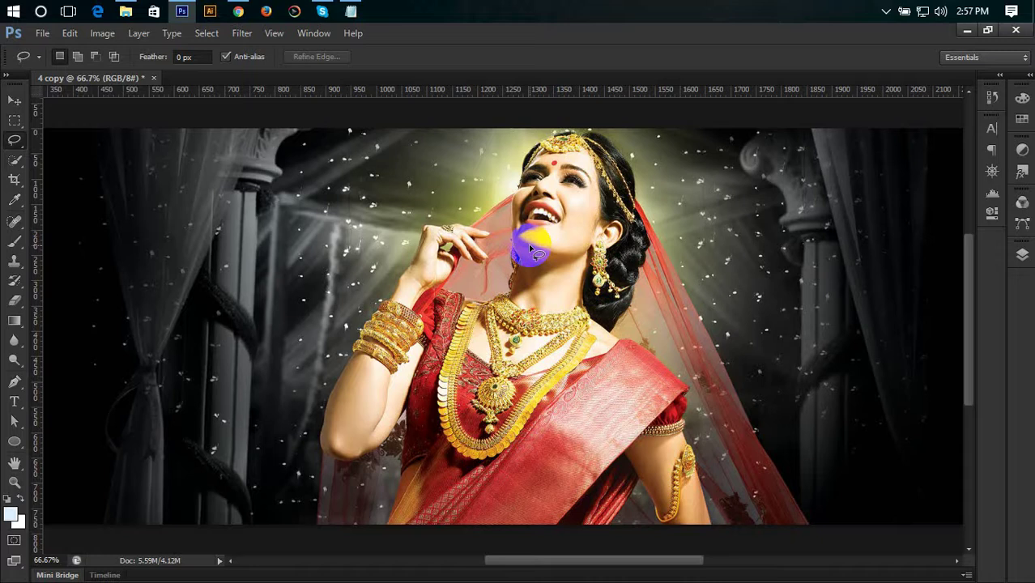
right_click(16, 141)
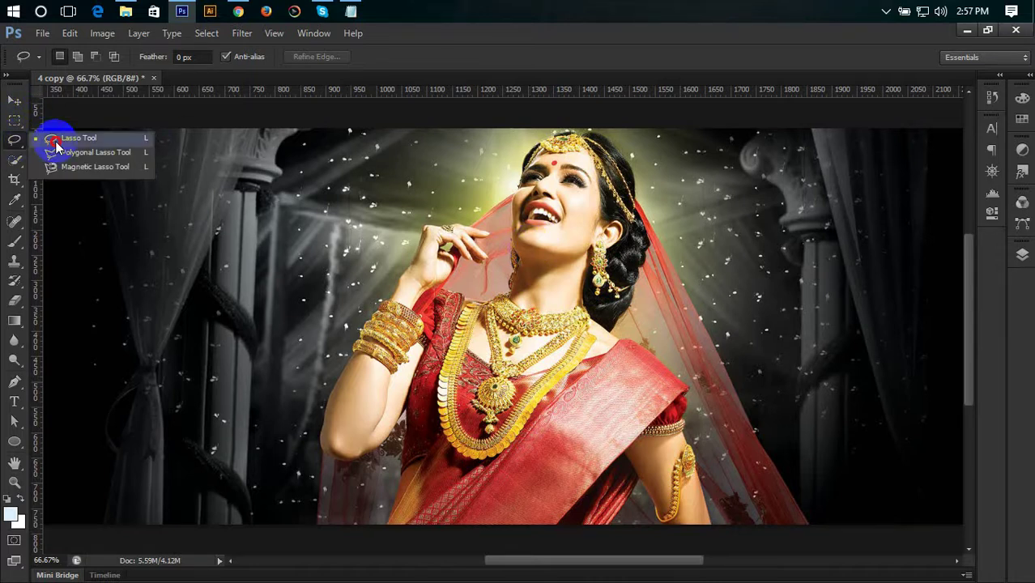
left_click(56, 145)
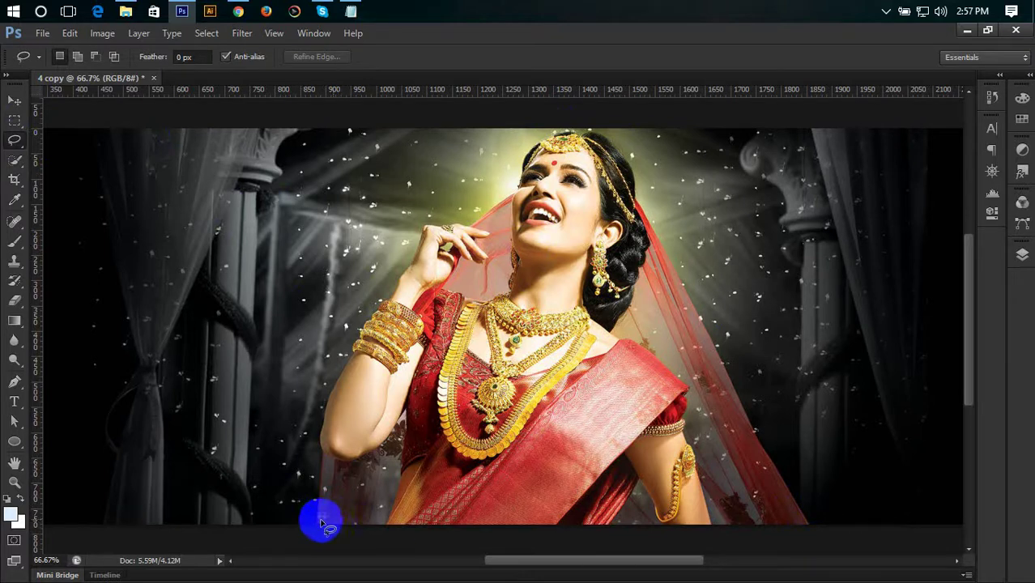
left_click_drag(316, 526, 320, 467)
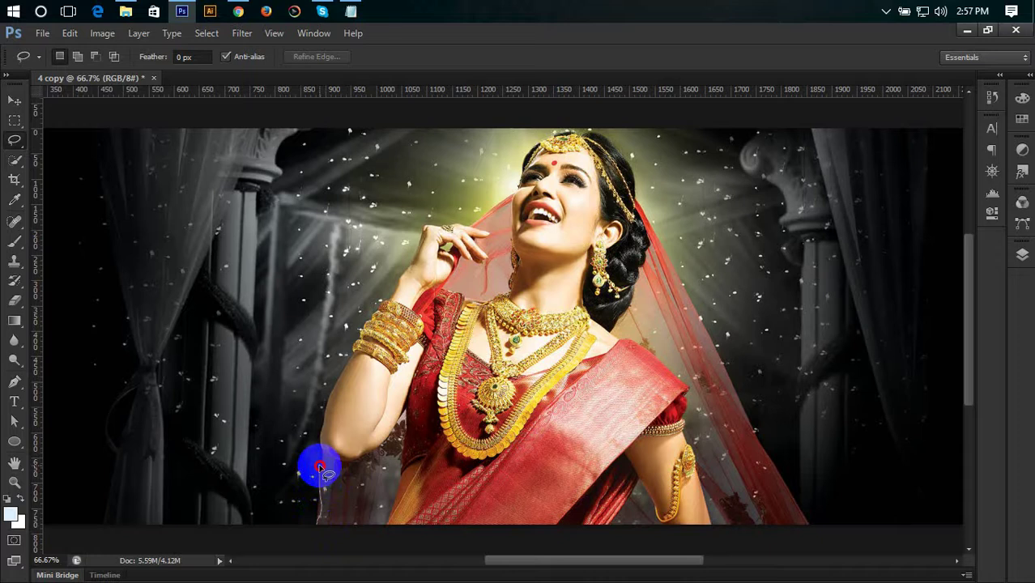
mouse_move(321, 468)
left_mouse_down()
mouse_move(333, 376)
mouse_move(364, 341)
mouse_move(369, 311)
mouse_move(393, 297)
mouse_move(424, 230)
mouse_move(482, 218)
mouse_move(517, 188)
mouse_move(533, 140)
mouse_move(576, 126)
mouse_move(621, 141)
mouse_move(806, 527)
mouse_move(317, 524)
left_mouse_up()
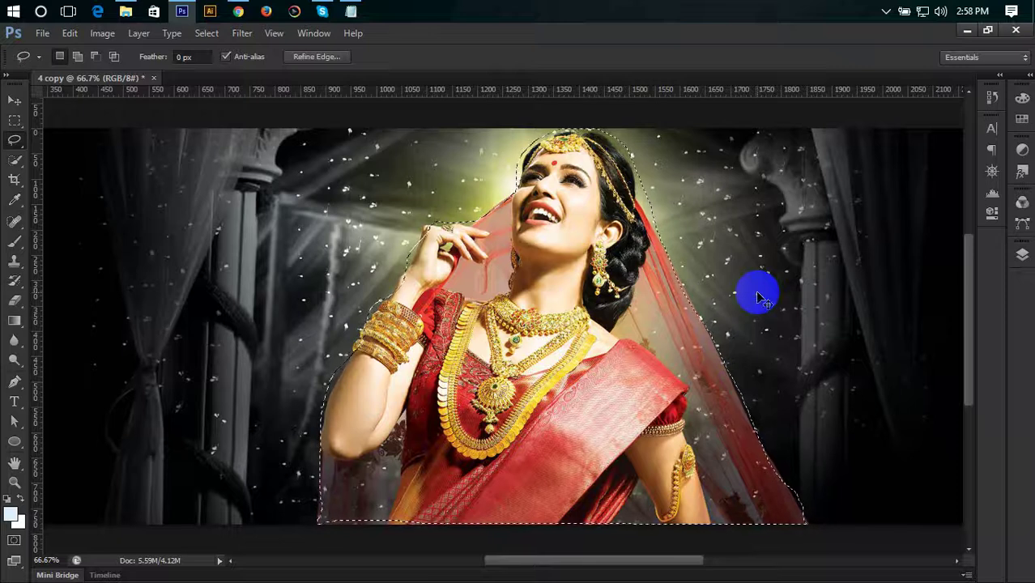
Examine the selection edge up close along the veil, face, raised hand and wrist for places where it misses the outline.
key("ctrl+plus")
key("ctrl+plus")
key("ctrl+plus")
key("ctrl+plus")
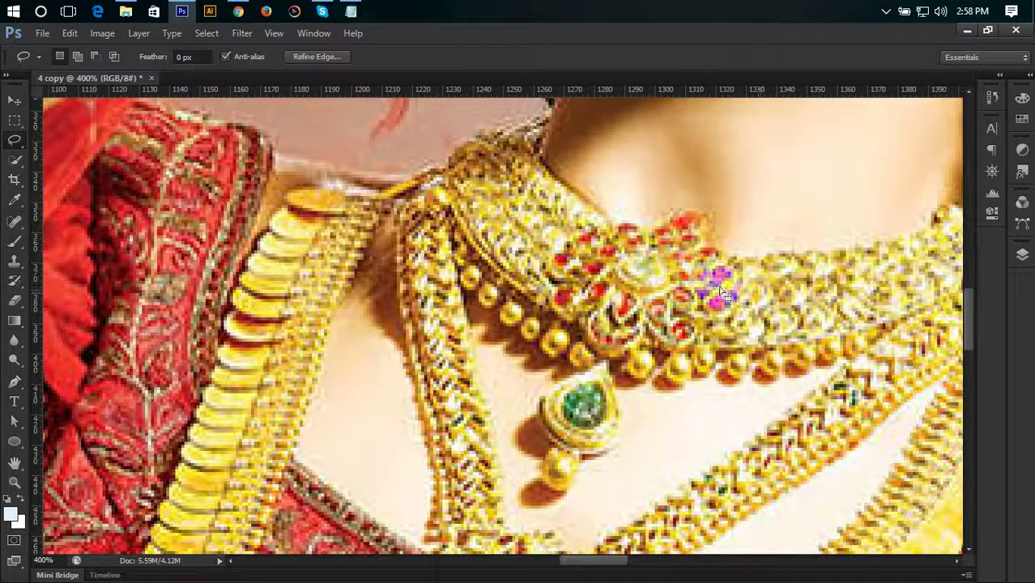
left_click_drag(491, 332, 554, 338)
left_click_drag(764, 400, 760, 395)
left_click_drag(450, 320, 401, 227)
mouse_move(761, 158)
left_mouse_down()
mouse_move(619, 450)
mouse_move(730, 229)
mouse_move(717, 236)
left_mouse_up()
left_click_drag(501, 380, 561, 367)
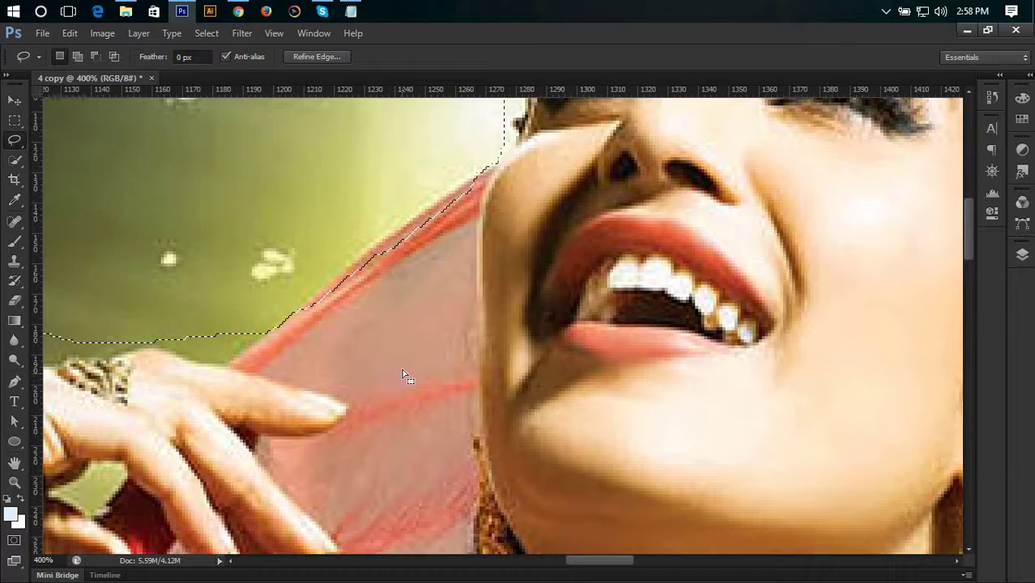
left_click_drag(335, 385, 478, 284)
mouse_move(455, 302)
left_mouse_down()
mouse_move(528, 309)
mouse_move(557, 432)
left_mouse_up()
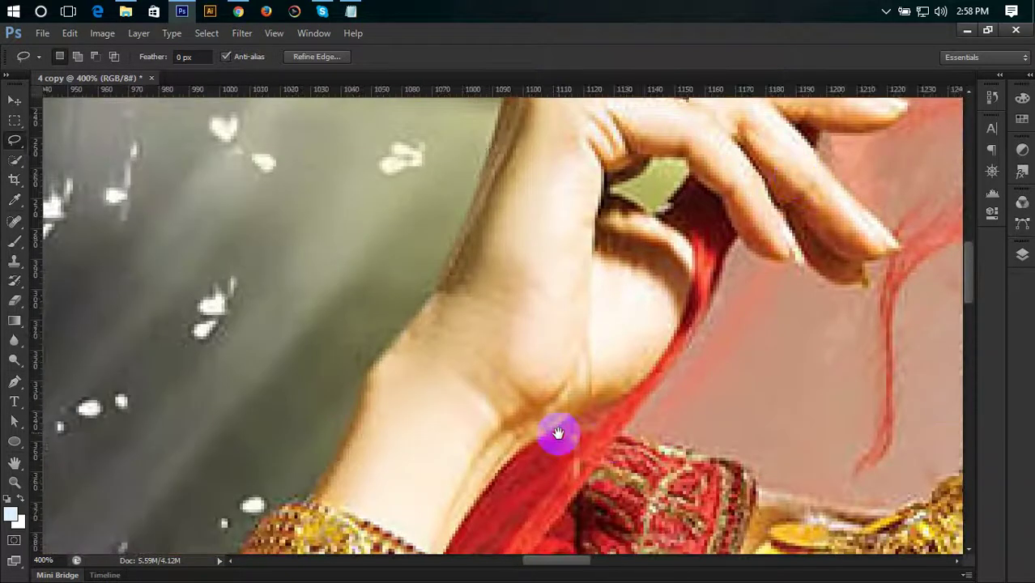
left_click(488, 153)
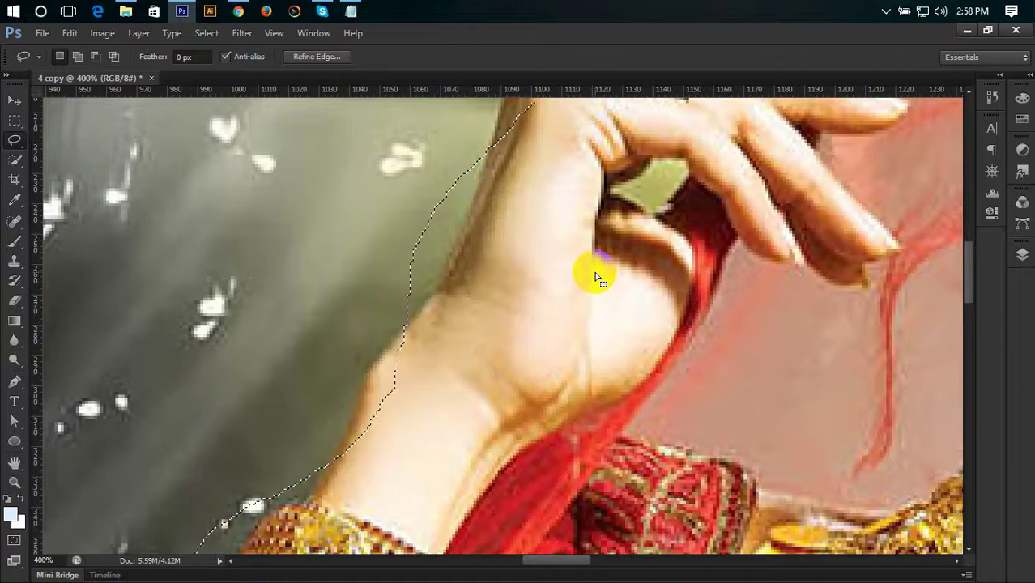
left_click(472, 209)
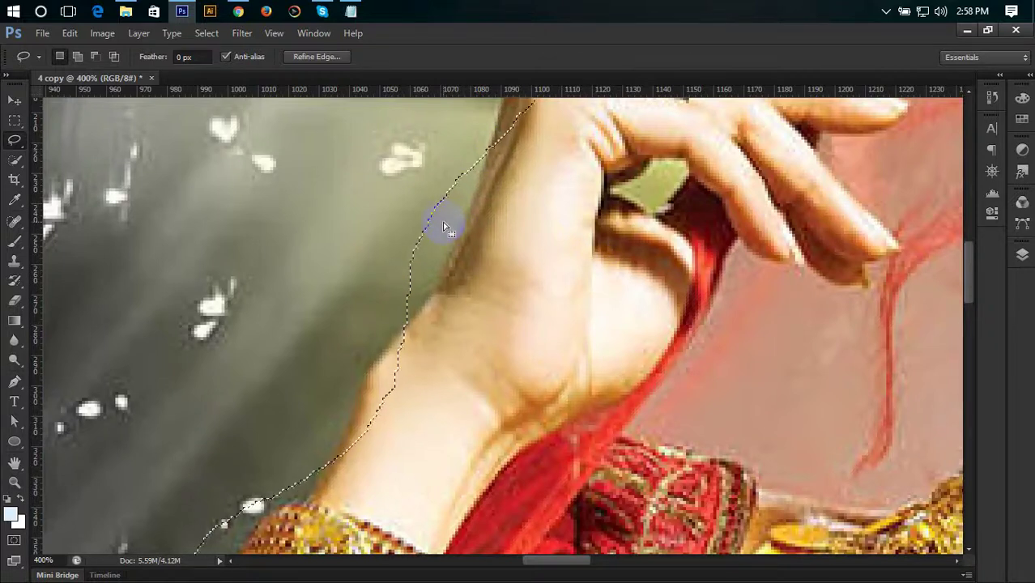
Set the Lasso to subtract from the selection and remove the excess background beside the raised hand and wrist.
left_click(7, 147)
left_click(97, 56)
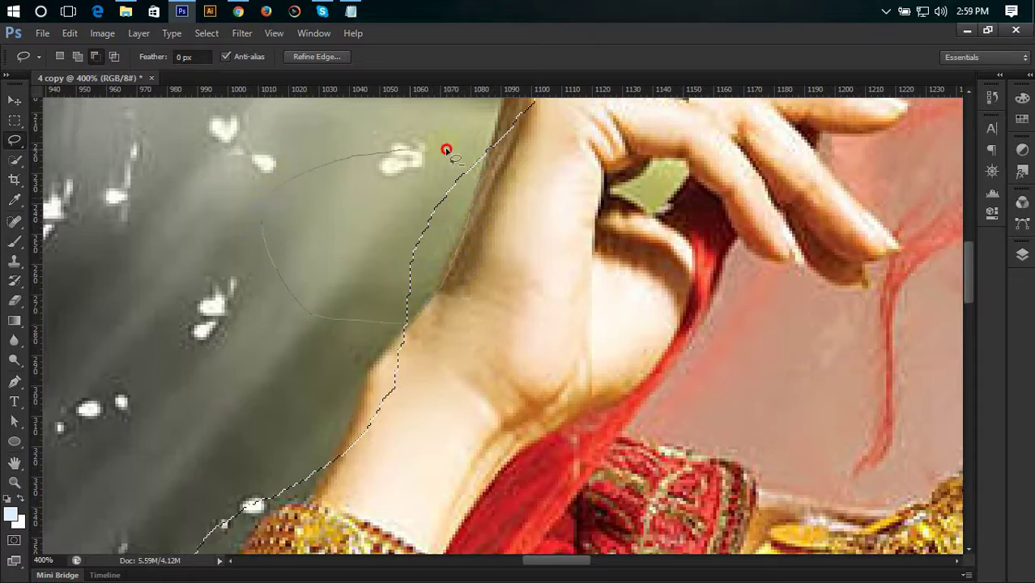
left_click_drag(492, 150, 492, 151)
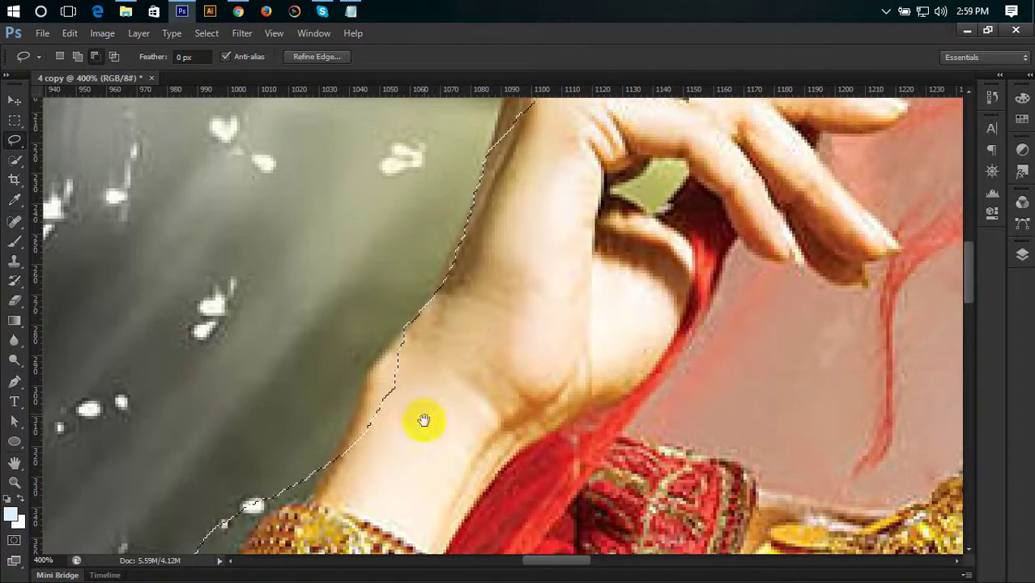
Subtract the excess background beside the wrist and along the gold bangles from the selection with the Lasso.
mouse_move(423, 418)
left_mouse_down()
mouse_move(442, 306)
mouse_move(437, 328)
mouse_move(453, 300)
left_mouse_up()
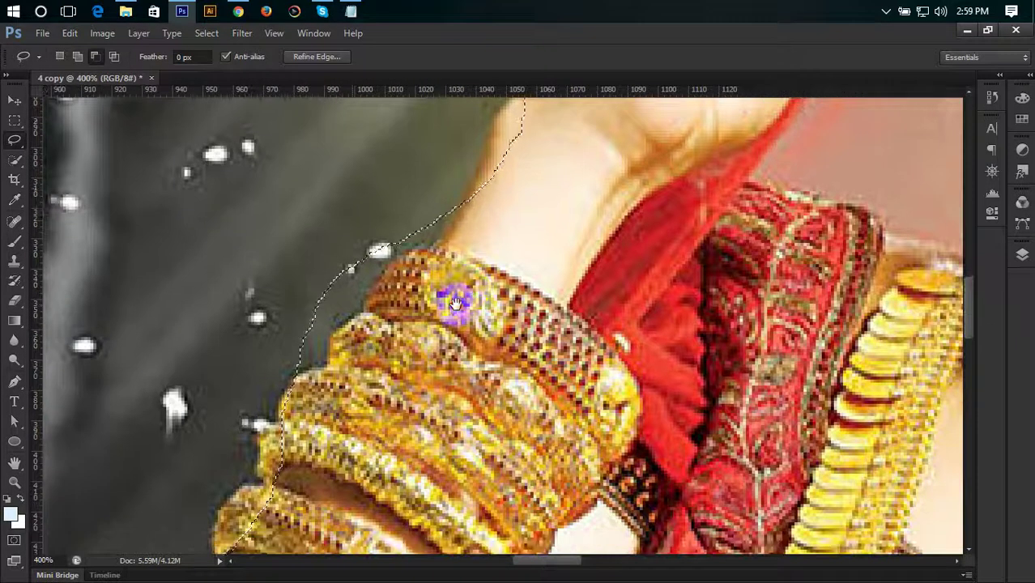
mouse_move(316, 373)
left_mouse_down()
mouse_move(289, 372)
mouse_move(291, 381)
mouse_move(317, 368)
left_mouse_up()
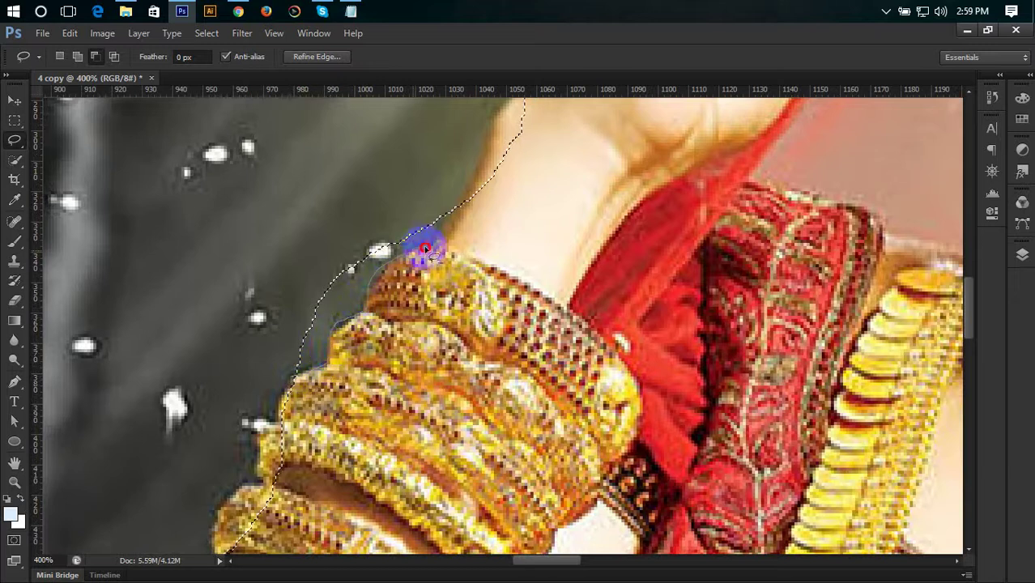
mouse_move(459, 212)
left_mouse_down()
mouse_move(386, 173)
mouse_move(306, 198)
mouse_move(260, 218)
mouse_move(239, 297)
mouse_move(258, 345)
mouse_move(501, 288)
mouse_move(499, 333)
left_mouse_up()
Trim the selection to the outer edge of the forearm and around the elbow by subtracting the dark background.
mouse_move(460, 216)
left_mouse_down()
mouse_move(464, 208)
mouse_move(414, 281)
left_mouse_up()
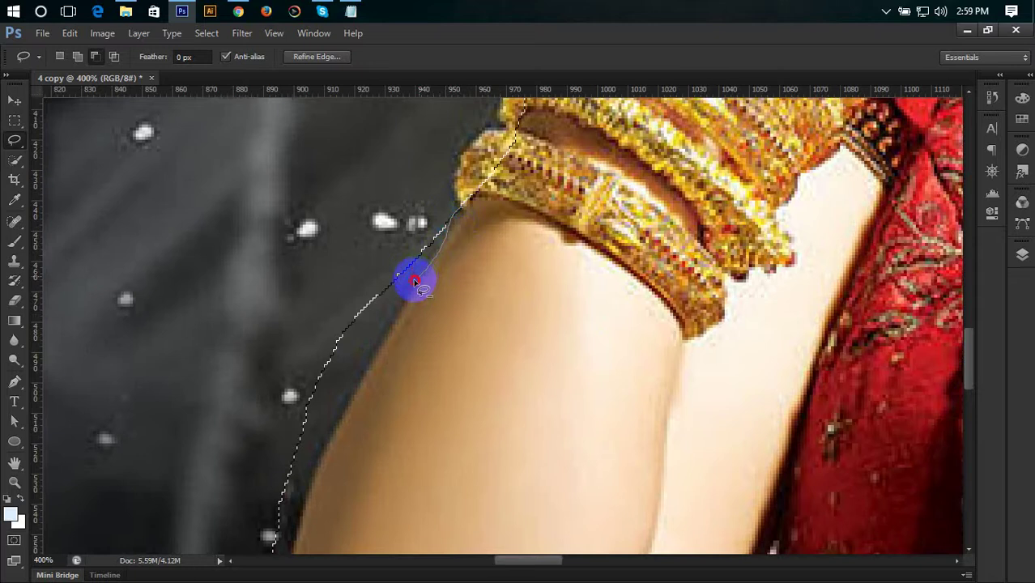
mouse_move(396, 324)
left_mouse_down()
mouse_move(287, 523)
mouse_move(250, 251)
mouse_move(428, 212)
left_mouse_up()
left_click_drag(472, 392, 514, 191)
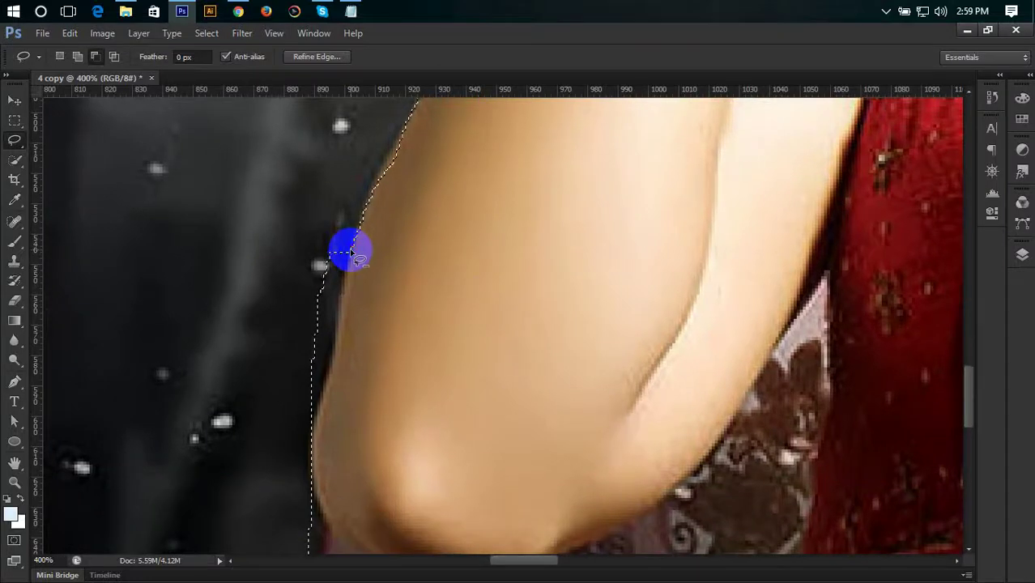
mouse_move(346, 280)
left_mouse_down()
mouse_move(332, 359)
mouse_move(296, 422)
mouse_move(223, 236)
mouse_move(324, 213)
left_mouse_up()
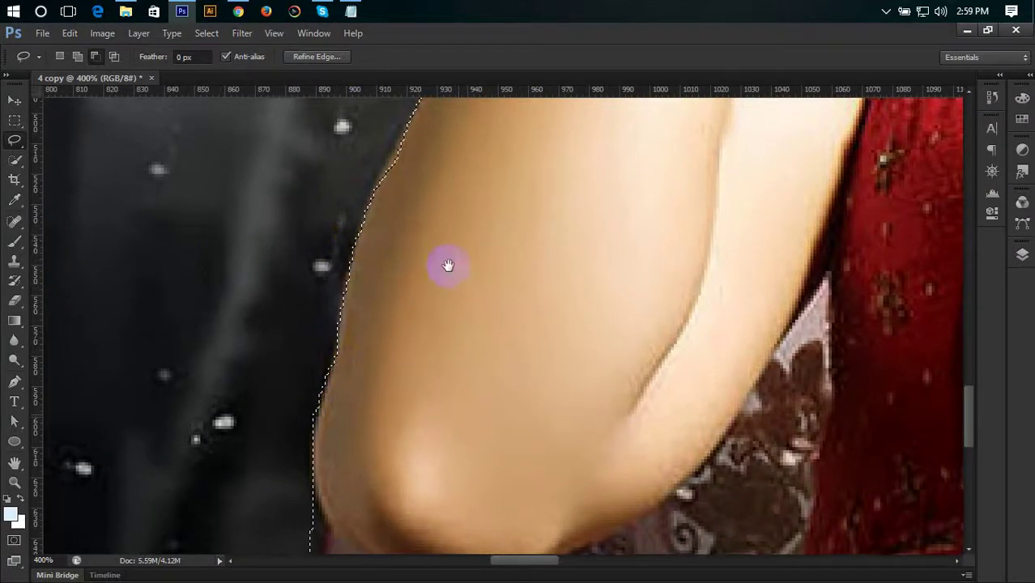
left_click_drag(448, 266, 440, 121)
left_click_drag(431, 440, 423, 301)
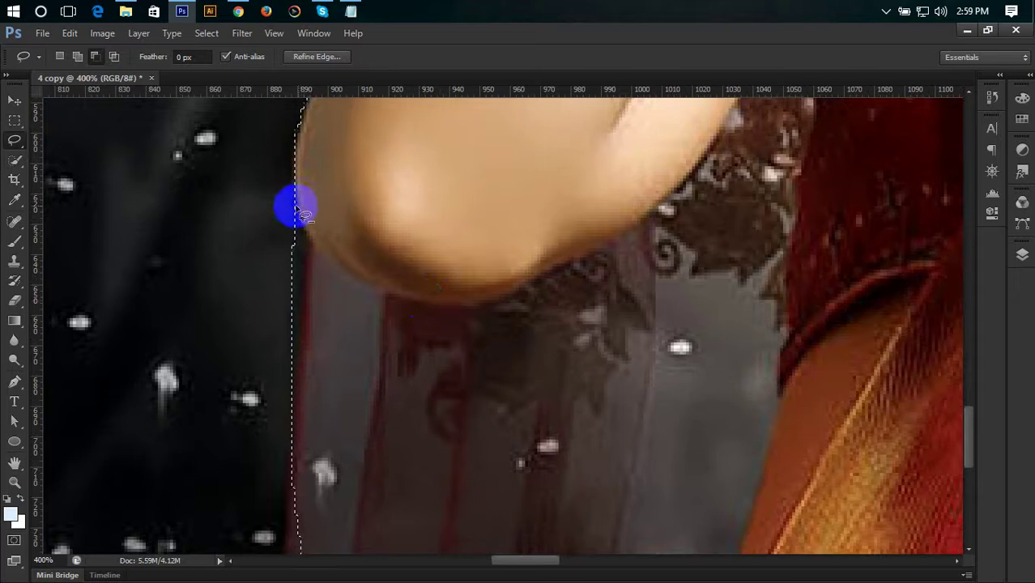
mouse_move(293, 203)
left_mouse_down()
mouse_move(311, 243)
mouse_move(312, 289)
mouse_move(296, 409)
mouse_move(210, 274)
mouse_move(284, 199)
left_mouse_up()
Subtract the strip of background above the raised hand's fingers and ring from the selection.
left_click_drag(404, 416, 392, 243)
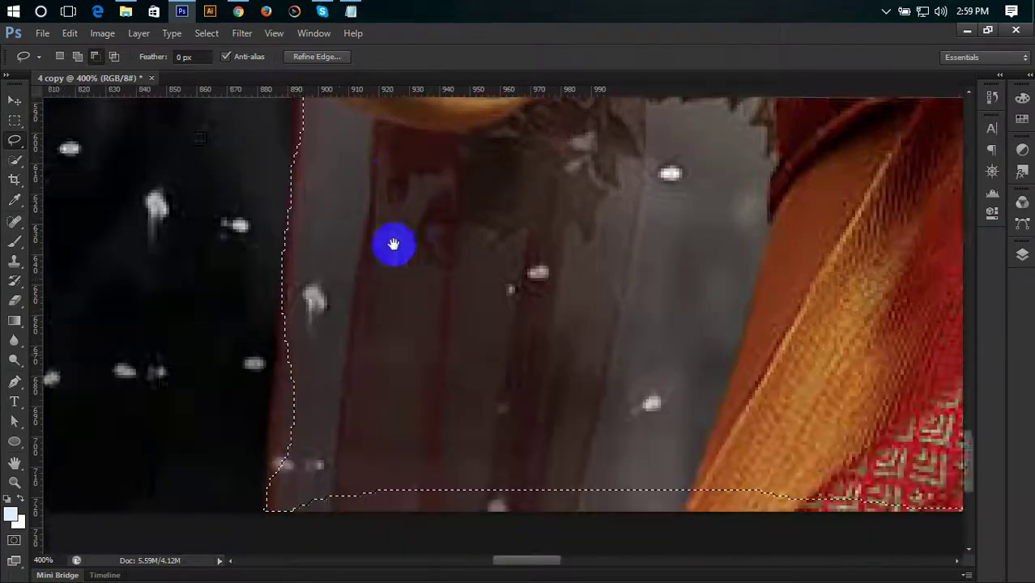
mouse_move(409, 464)
left_mouse_down()
mouse_move(398, 285)
mouse_move(418, 437)
left_mouse_up()
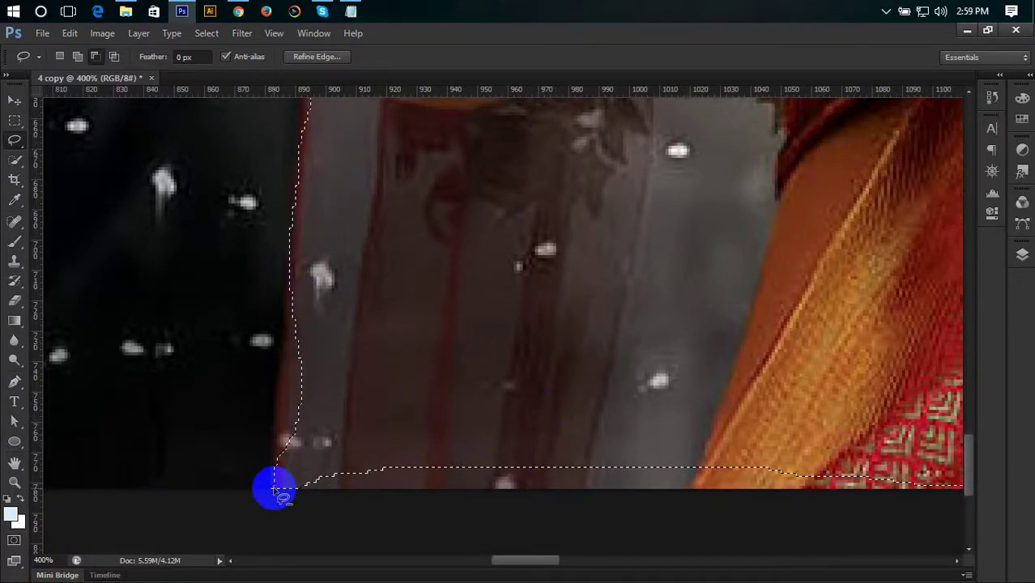
mouse_move(800, 355)
left_mouse_down()
mouse_move(492, 434)
mouse_move(605, 339)
mouse_move(656, 480)
mouse_move(607, 293)
mouse_move(636, 325)
mouse_move(573, 346)
mouse_move(591, 389)
mouse_move(545, 370)
mouse_move(695, 279)
mouse_move(716, 279)
left_mouse_up()
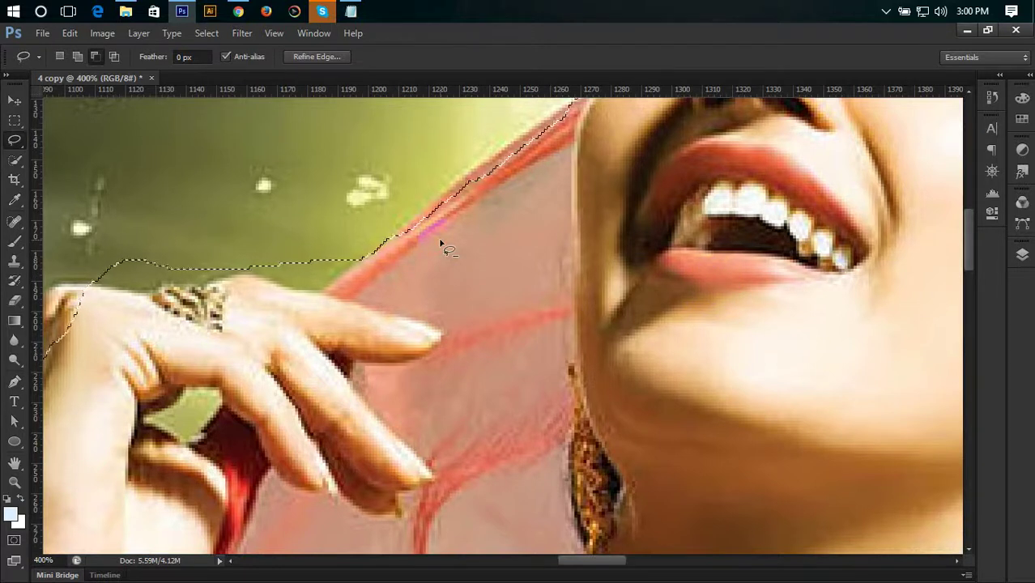
key("ctrl+minus")
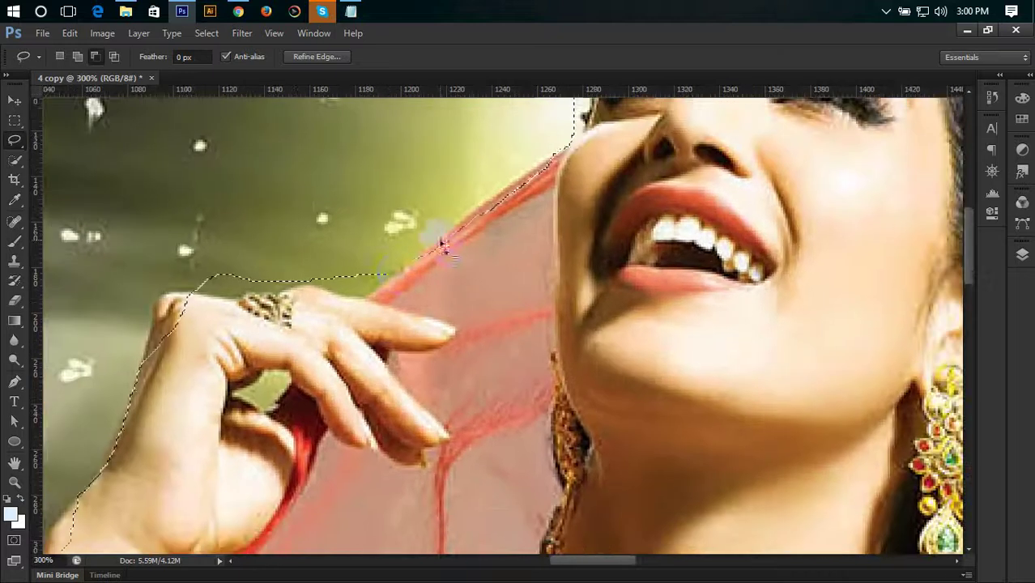
mouse_move(356, 318)
left_mouse_down()
mouse_move(525, 227)
mouse_move(487, 320)
left_mouse_up()
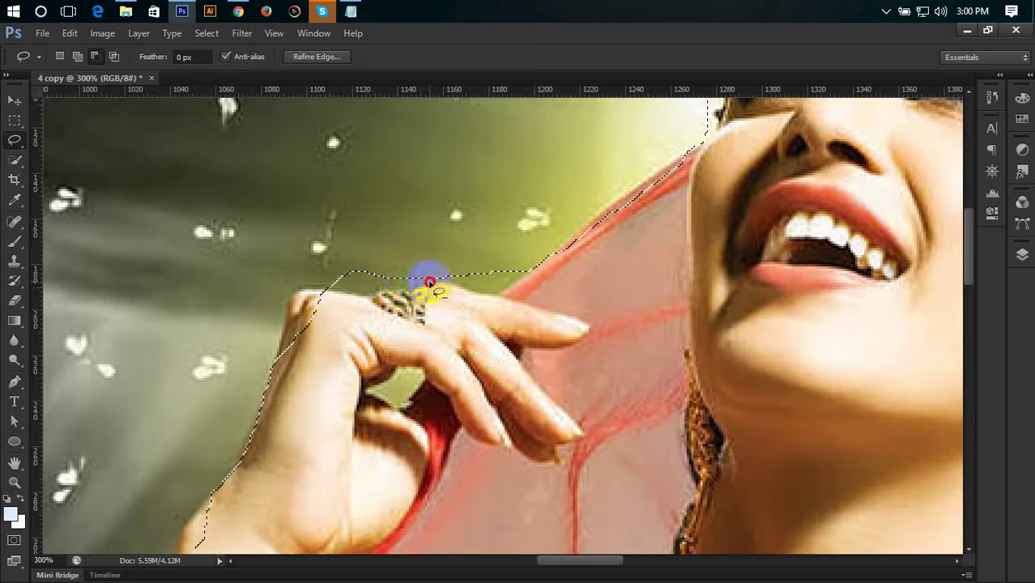
mouse_move(429, 282)
left_mouse_down()
mouse_move(511, 292)
mouse_move(498, 242)
mouse_move(281, 251)
left_mouse_up()
Remove the background outside the dark hair, from the crown down to where the veil begins, from the selection.
left_click_drag(352, 298, 89, 344)
left_click_drag(712, 231, 409, 418)
mouse_move(529, 274)
left_mouse_down()
mouse_move(506, 374)
mouse_move(393, 232)
mouse_move(411, 222)
mouse_move(493, 230)
mouse_move(577, 305)
mouse_move(619, 370)
mouse_move(641, 462)
left_mouse_up()
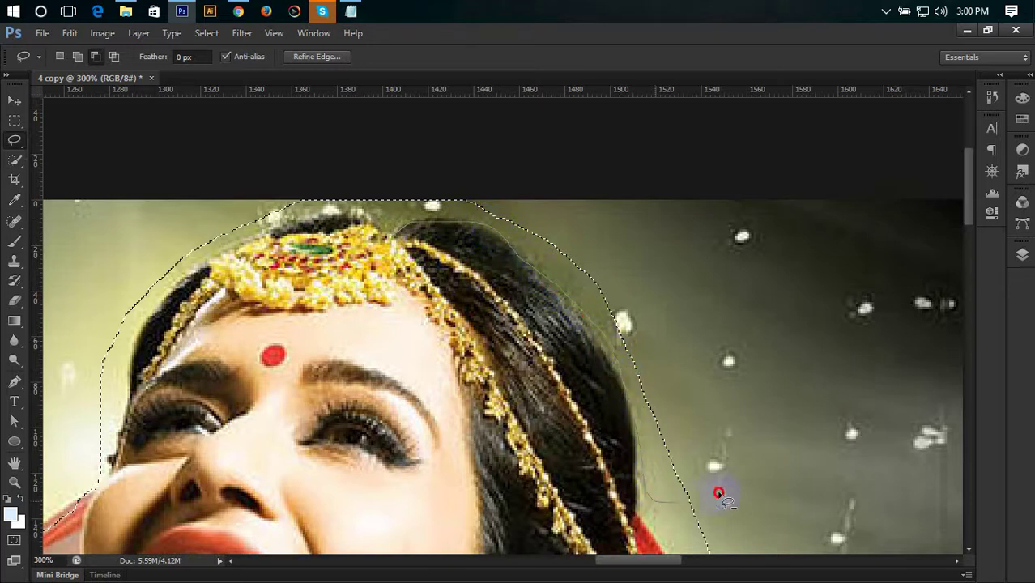
mouse_move(718, 492)
left_mouse_down()
mouse_move(582, 196)
mouse_move(567, 212)
left_mouse_up()
mouse_move(731, 350)
left_mouse_down()
mouse_move(693, 279)
mouse_move(713, 321)
mouse_move(390, 200)
mouse_move(372, 210)
mouse_move(386, 197)
mouse_move(433, 191)
mouse_move(496, 227)
mouse_move(581, 312)
mouse_move(623, 400)
left_mouse_up()
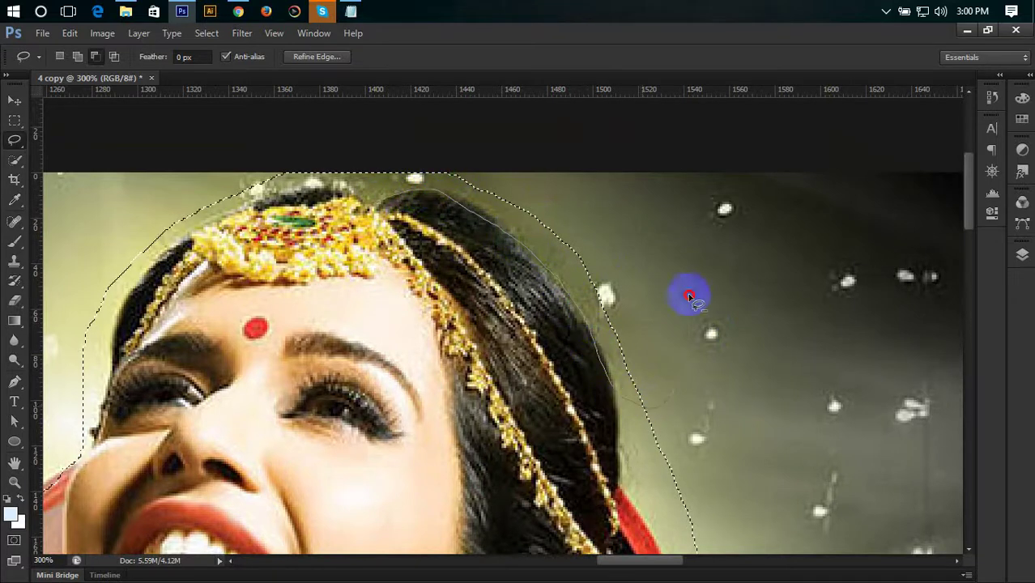
mouse_move(490, 264)
left_mouse_down()
mouse_move(376, 163)
mouse_move(504, 287)
mouse_move(495, 281)
mouse_move(509, 400)
mouse_move(547, 451)
left_mouse_up()
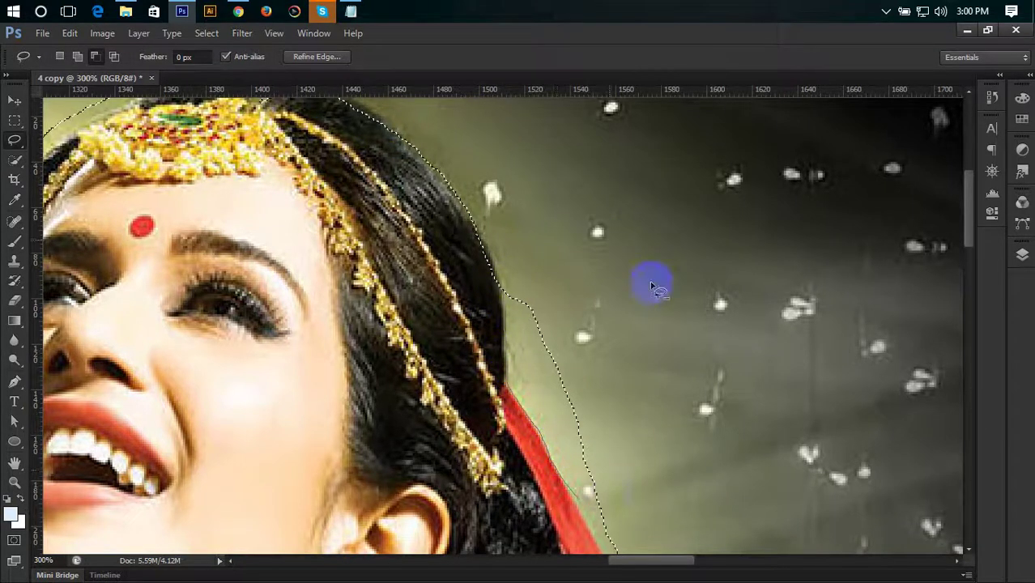
Subtract the leftover background along the outer edge of the red veil beside the ear and hair bun.
left_click_drag(720, 330, 591, 185)
mouse_move(721, 447)
left_mouse_down()
mouse_move(585, 250)
mouse_move(601, 246)
left_mouse_up()
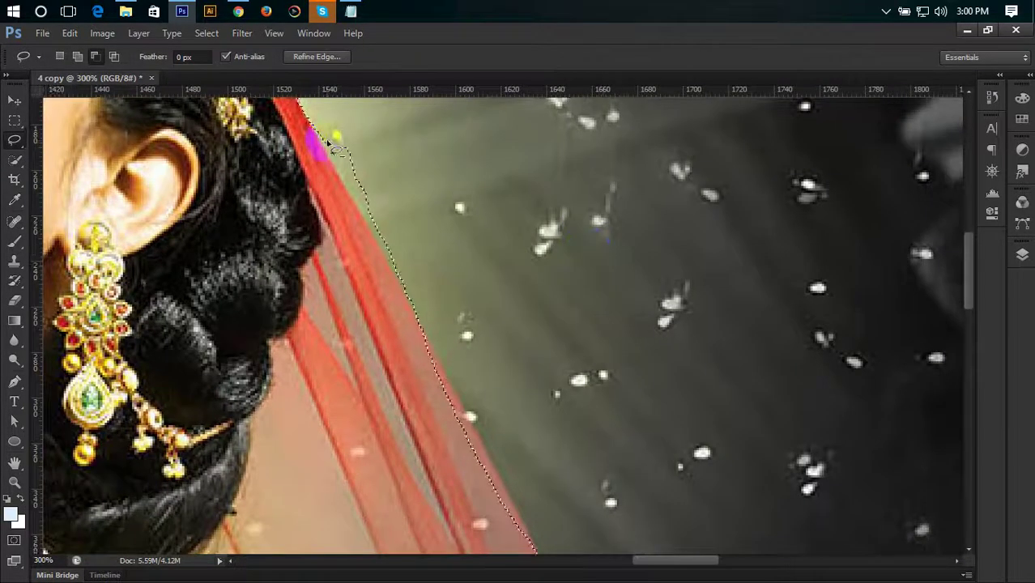
mouse_move(328, 141)
left_mouse_down()
mouse_move(320, 149)
mouse_move(370, 224)
left_mouse_up()
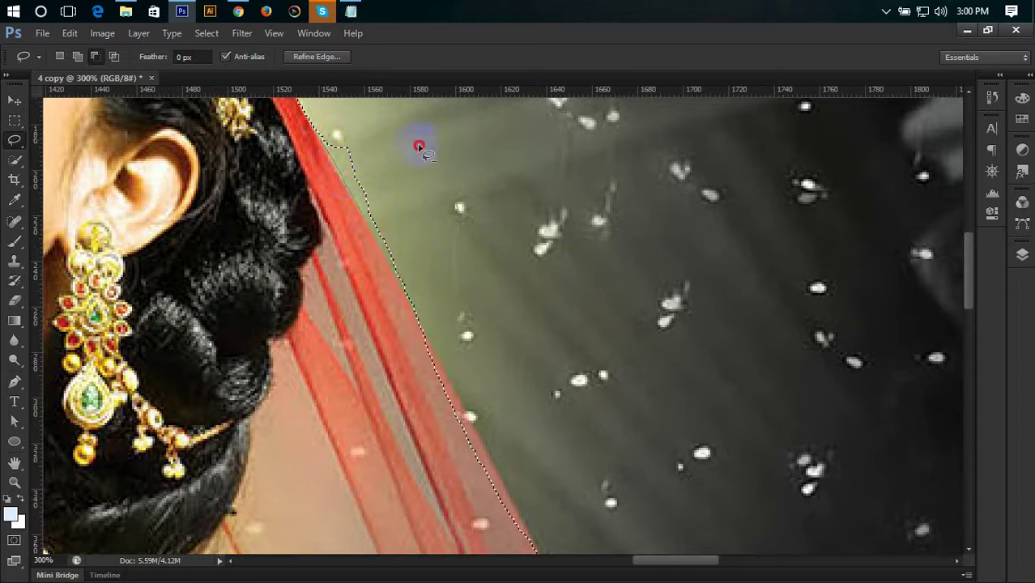
mouse_move(418, 147)
left_mouse_down()
mouse_move(587, 369)
mouse_move(525, 222)
left_mouse_up()
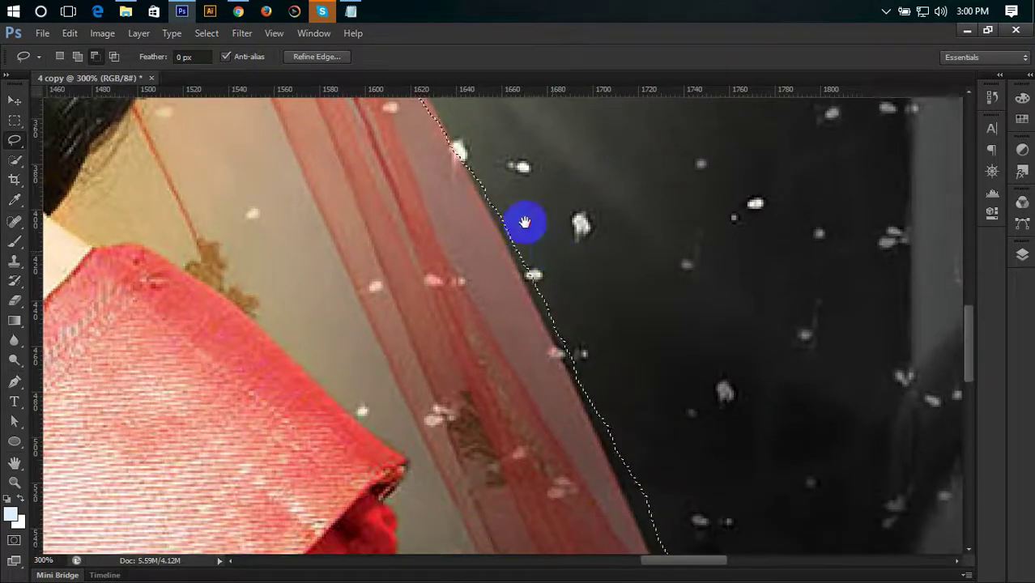
mouse_move(460, 164)
left_mouse_down()
mouse_move(570, 381)
mouse_move(656, 453)
mouse_move(693, 305)
mouse_move(617, 194)
mouse_move(604, 213)
mouse_move(649, 339)
mouse_move(491, 186)
left_mouse_up()
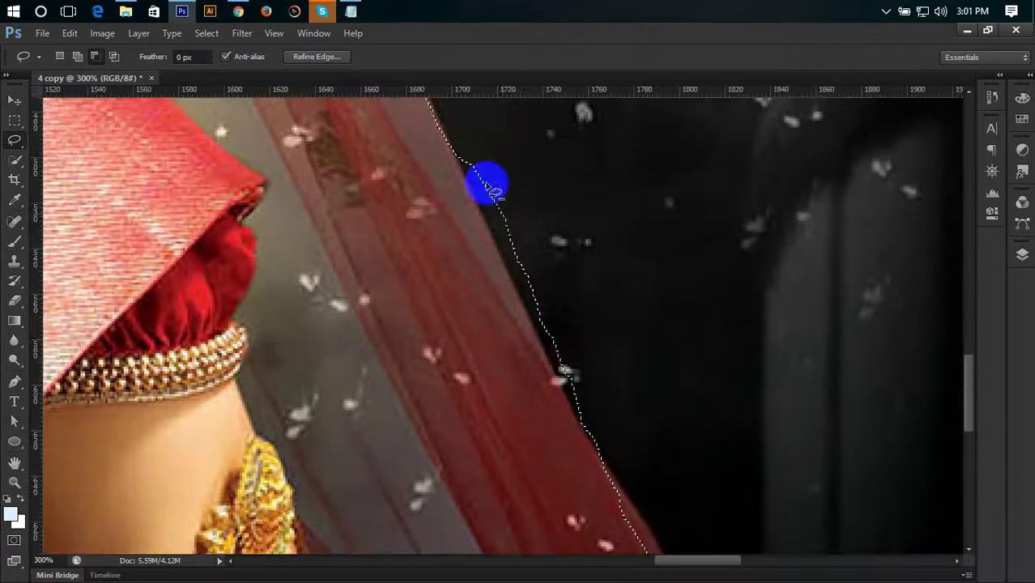
Trim the selection to the veil's lower outer edge, from beside the sleeve down to the image's bottom border.
left_click_drag(450, 150, 486, 214)
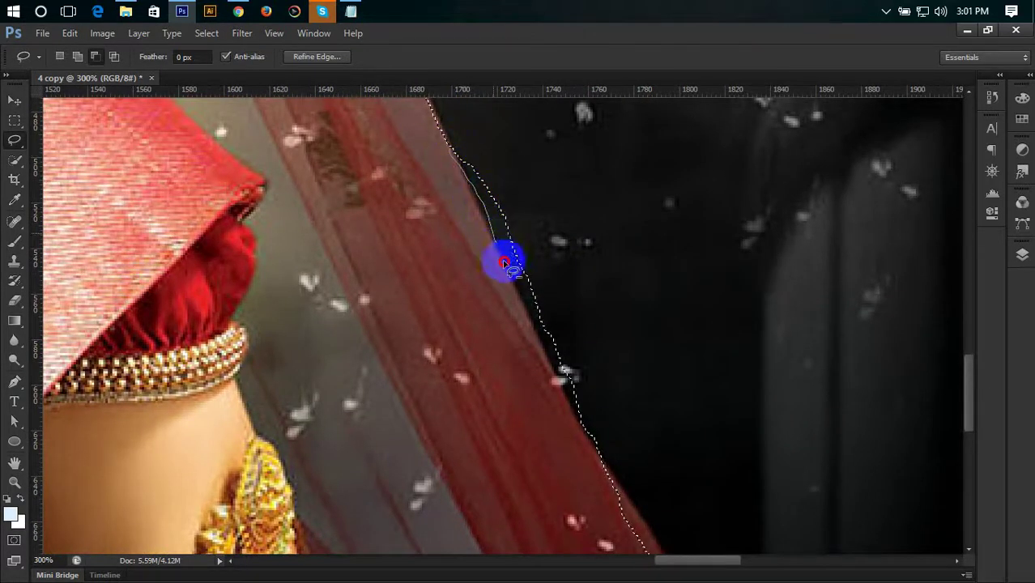
mouse_move(552, 378)
left_mouse_down()
mouse_move(642, 339)
mouse_move(502, 144)
mouse_move(496, 151)
left_mouse_up()
mouse_move(729, 475)
left_mouse_down()
mouse_move(628, 268)
mouse_move(559, 169)
mouse_move(559, 215)
mouse_move(463, 211)
mouse_move(491, 272)
left_mouse_up()
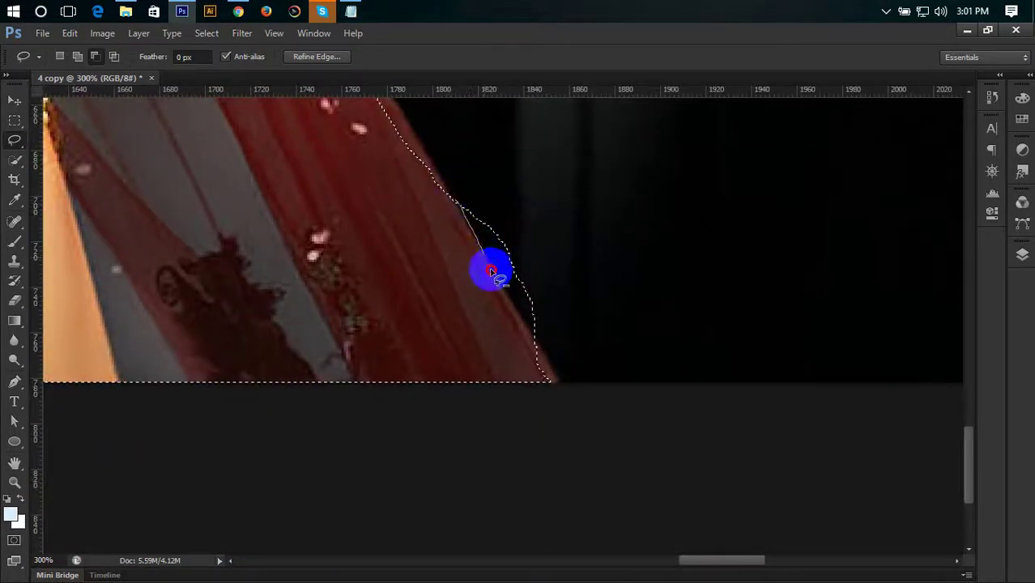
mouse_move(576, 347)
left_mouse_down()
mouse_move(506, 182)
mouse_move(478, 249)
mouse_move(562, 457)
left_mouse_up()
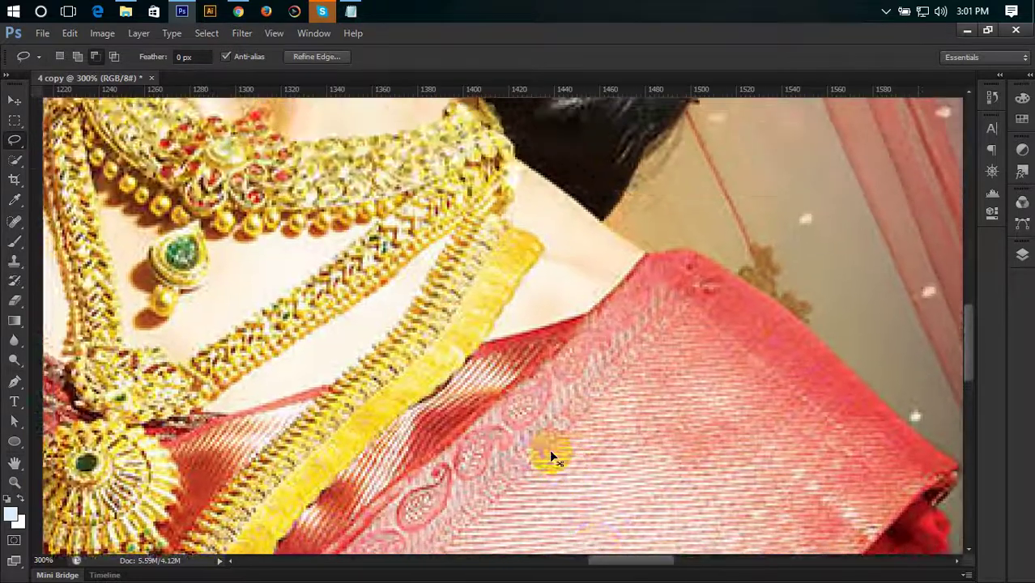
Examine the whole selection around the woman for remaining places where it misses her outline.
key("ctrl+minus")
key("ctrl+minus")
key("ctrl+minus")
key("ctrl+minus")
key("ctrl+plus")
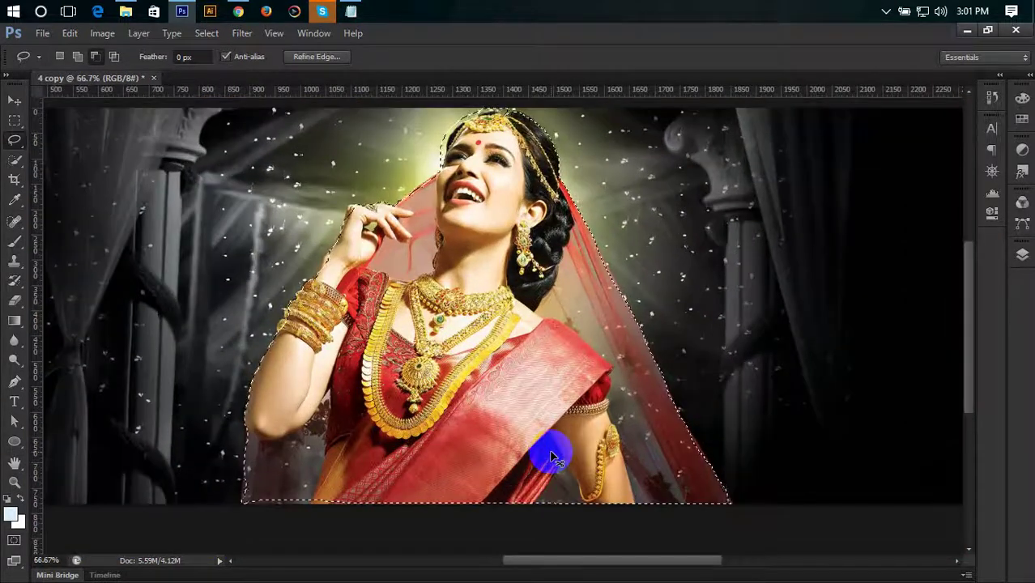
key("ctrl+plus")
key("ctrl+plus")
key("ctrl+plus")
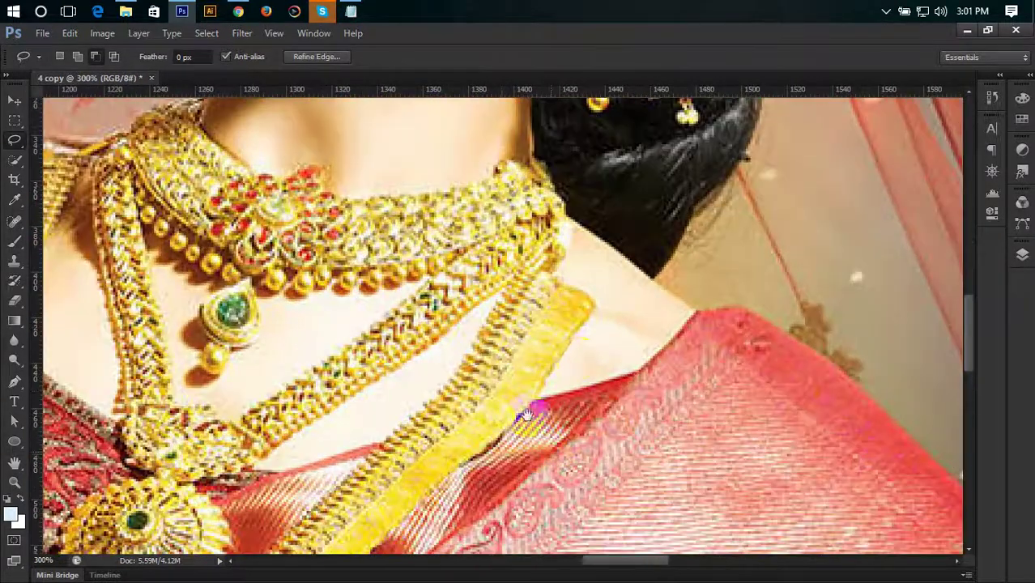
Subtract the background around the jeweled headpiece, the hairline and the side of the face by the eye.
left_click_drag(669, 336, 631, 311)
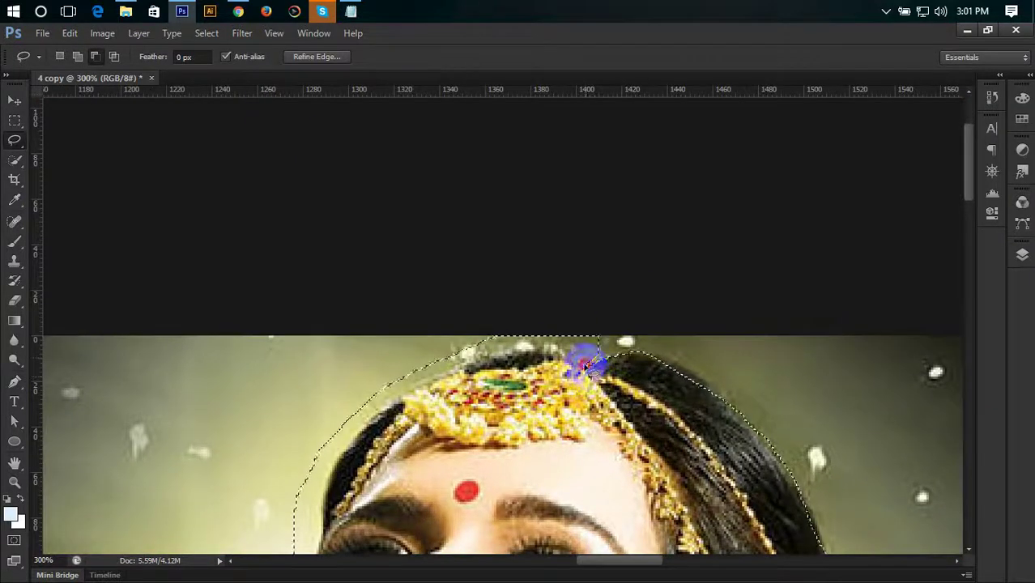
left_click_drag(524, 346, 470, 357)
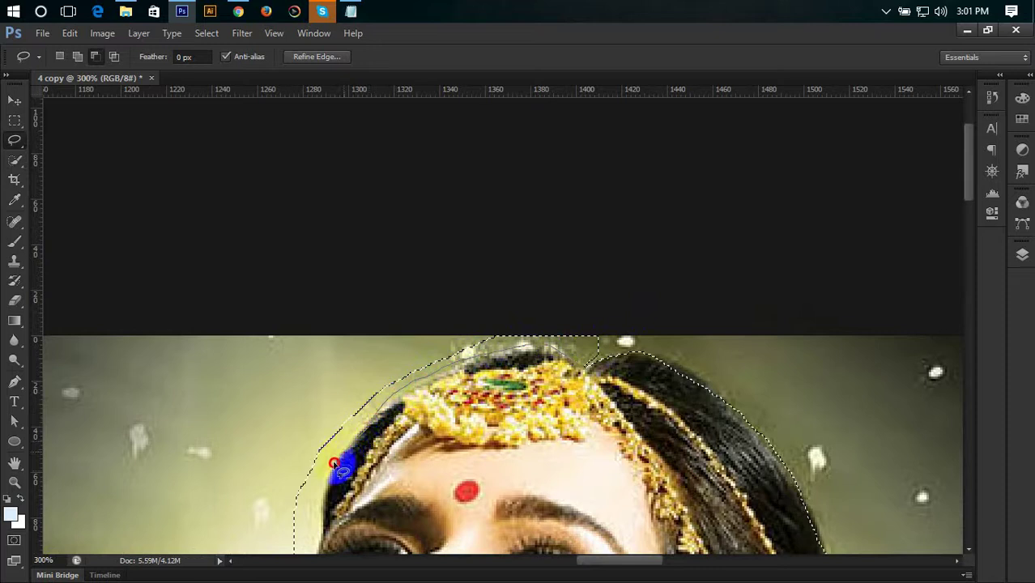
mouse_move(334, 463)
left_mouse_down()
mouse_move(470, 317)
mouse_move(622, 316)
mouse_move(625, 351)
left_mouse_up()
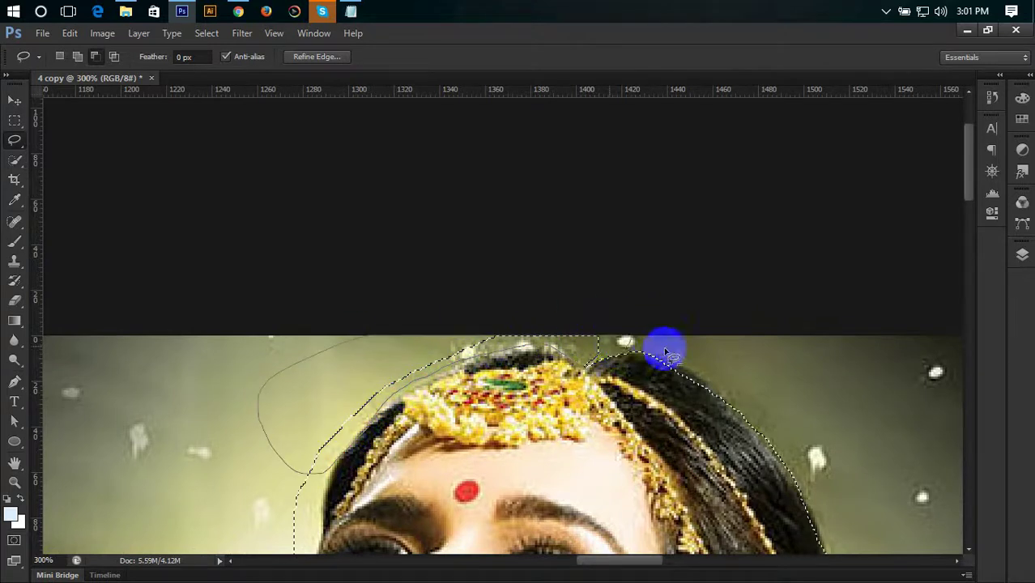
mouse_move(476, 536)
left_mouse_down()
mouse_move(644, 319)
mouse_move(621, 316)
left_mouse_up()
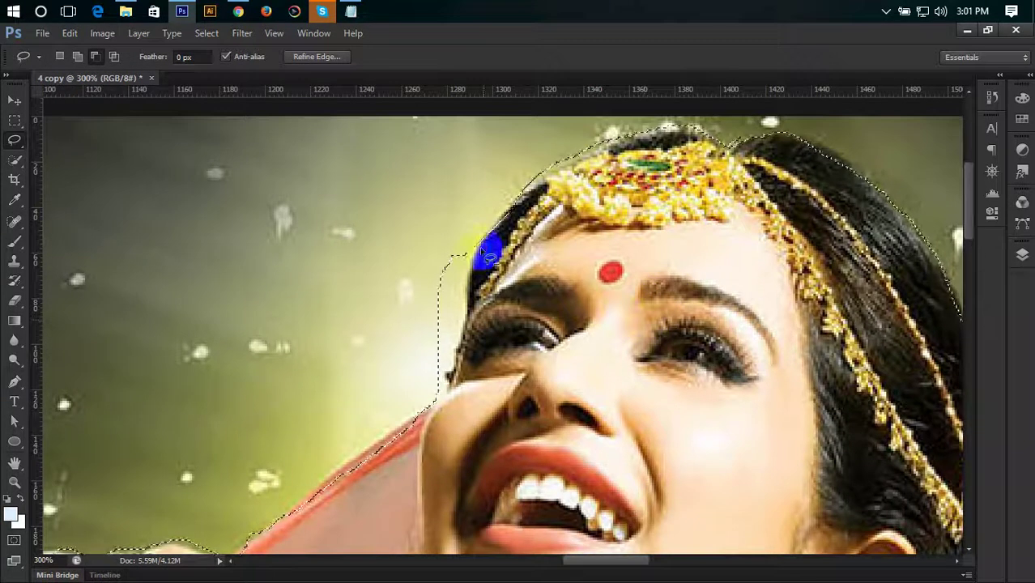
mouse_move(490, 255)
left_mouse_down()
mouse_move(484, 243)
mouse_move(456, 380)
left_mouse_up()
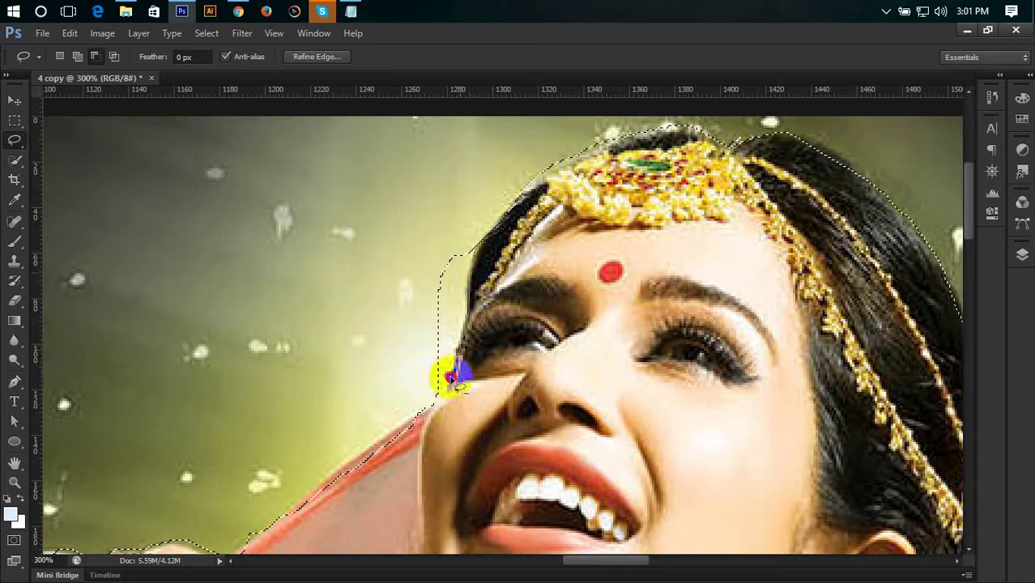
left_click_drag(420, 233, 485, 228)
Examine the selection edge along the bangles, forearm, elbow and raised wrist for places where it cuts into the woman.
left_click_drag(315, 536, 576, 261)
left_click_drag(488, 343, 584, 278)
scroll(584, 277, "down", 10)
scroll(555, 234, "left", 3)
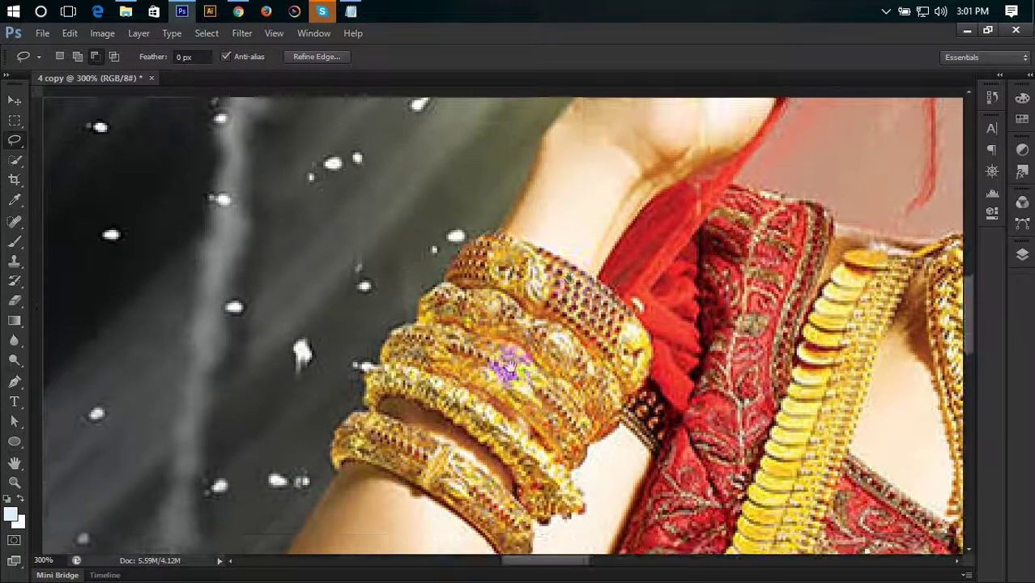
scroll(532, 314, "down", 1)
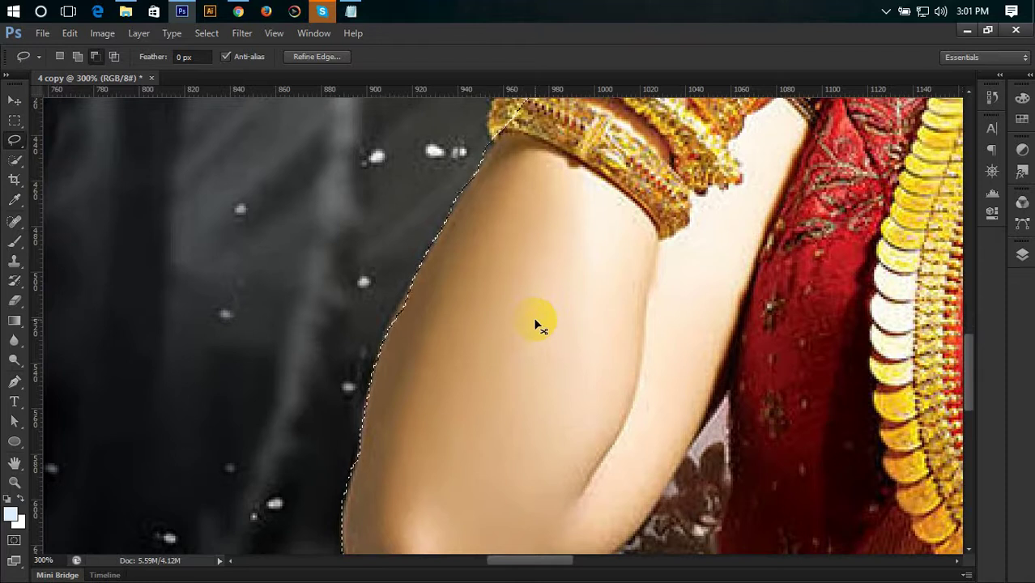
scroll(536, 323, "down", 4)
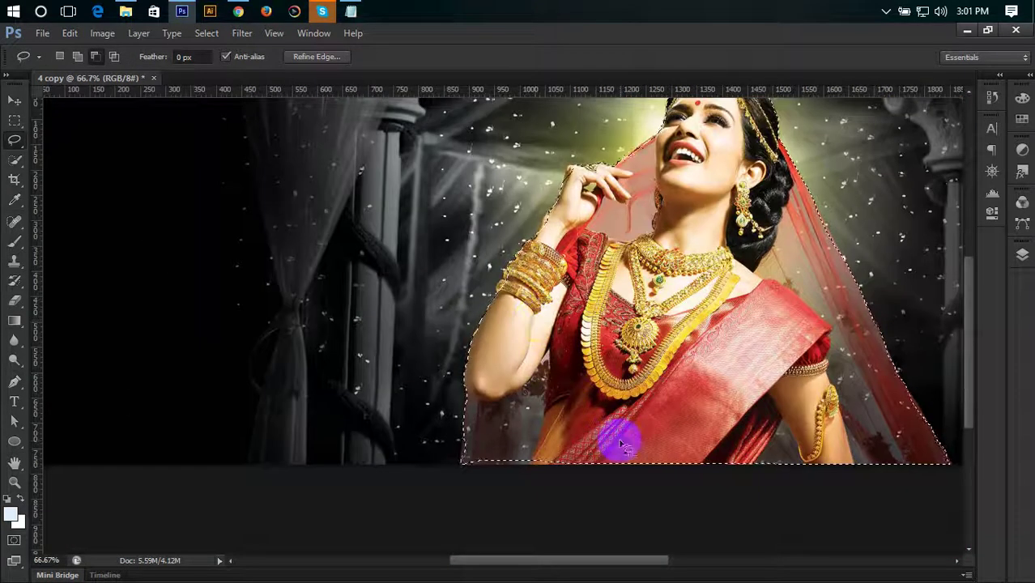
scroll(619, 444, "up", 1)
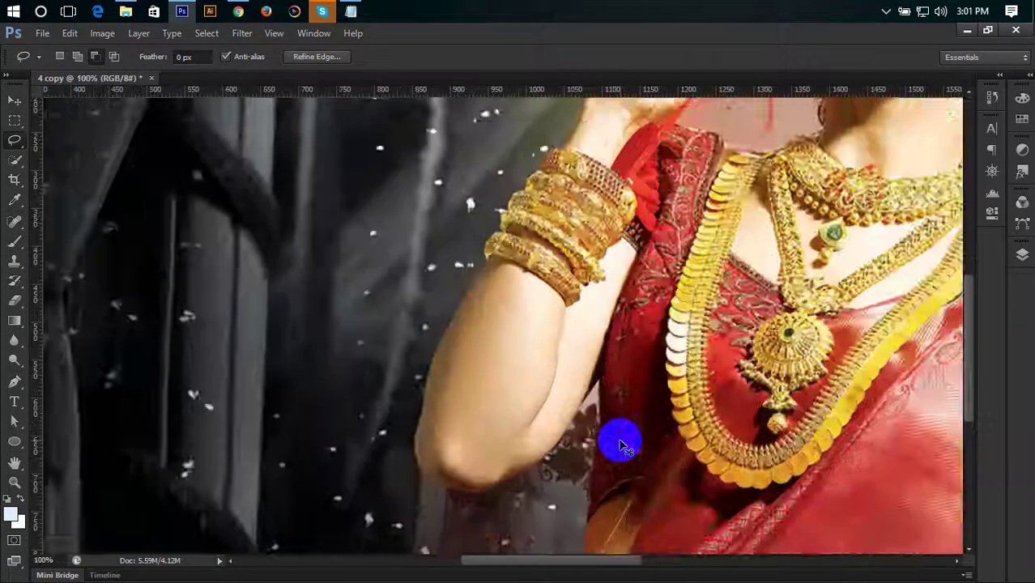
scroll(621, 443, "up", 1)
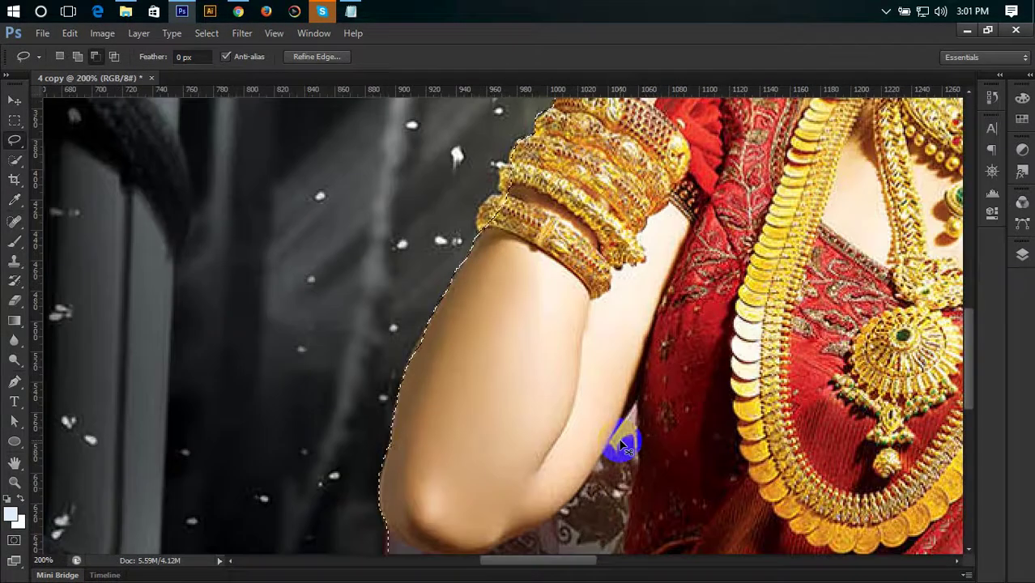
left_click_drag(694, 284, 578, 456)
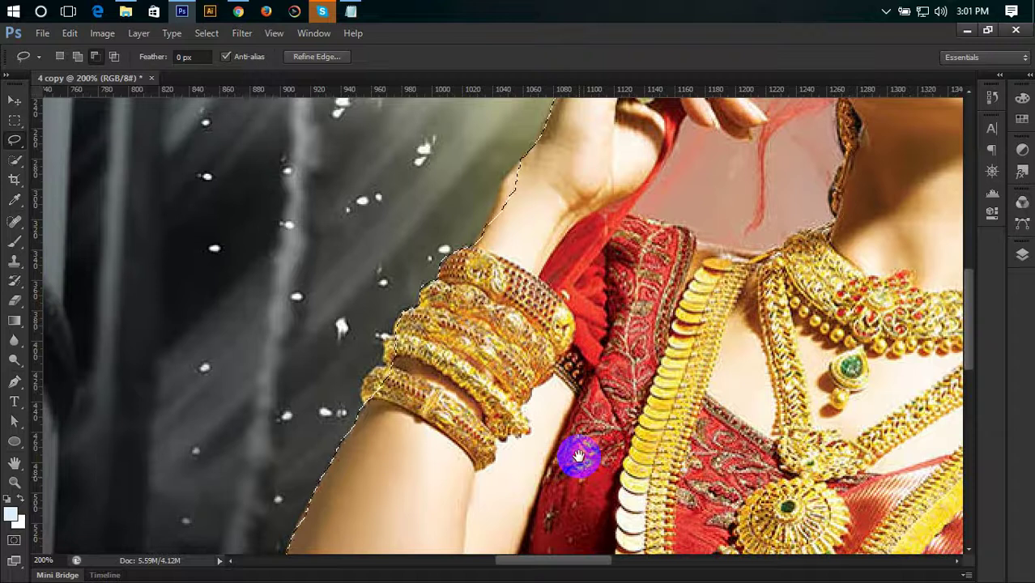
key("ctrl+plus")
left_click_drag(621, 247, 593, 480)
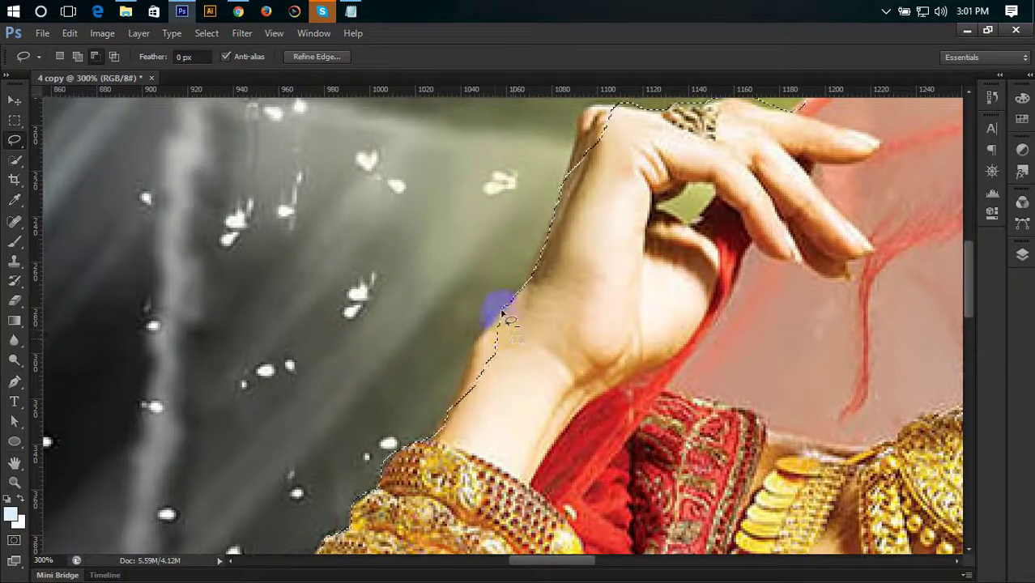
Add the missed strips of skin along the outer wrist and the back of the raised hand to the selection.
left_click_drag(480, 348, 506, 334)
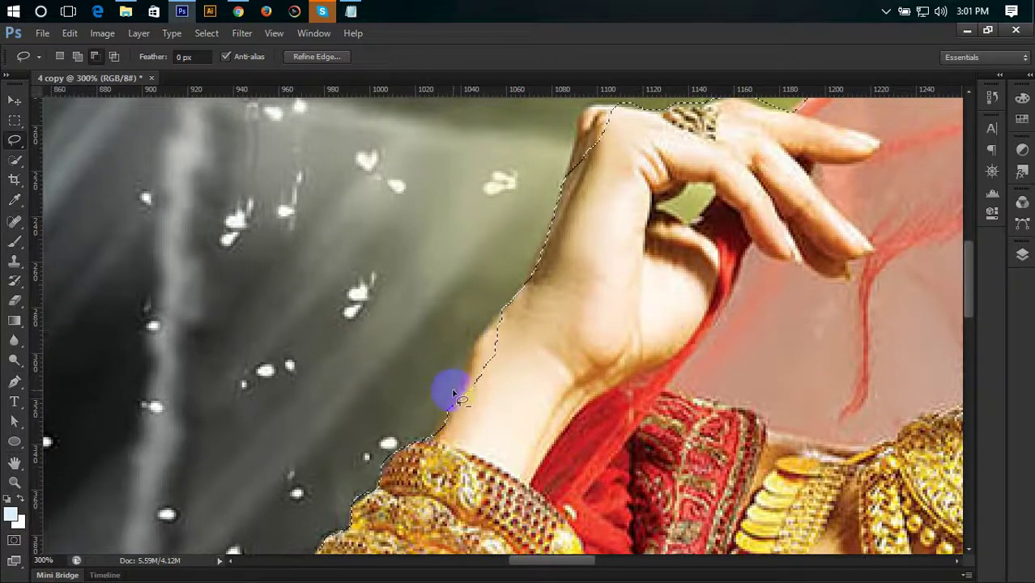
left_click(77, 58)
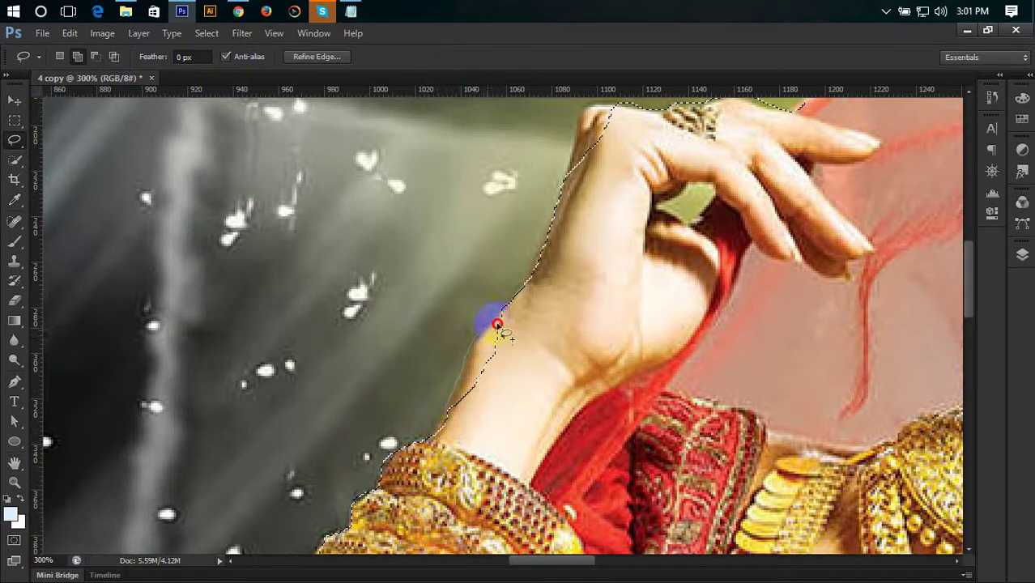
mouse_move(537, 367)
left_mouse_down()
mouse_move(496, 439)
mouse_move(494, 357)
left_mouse_up()
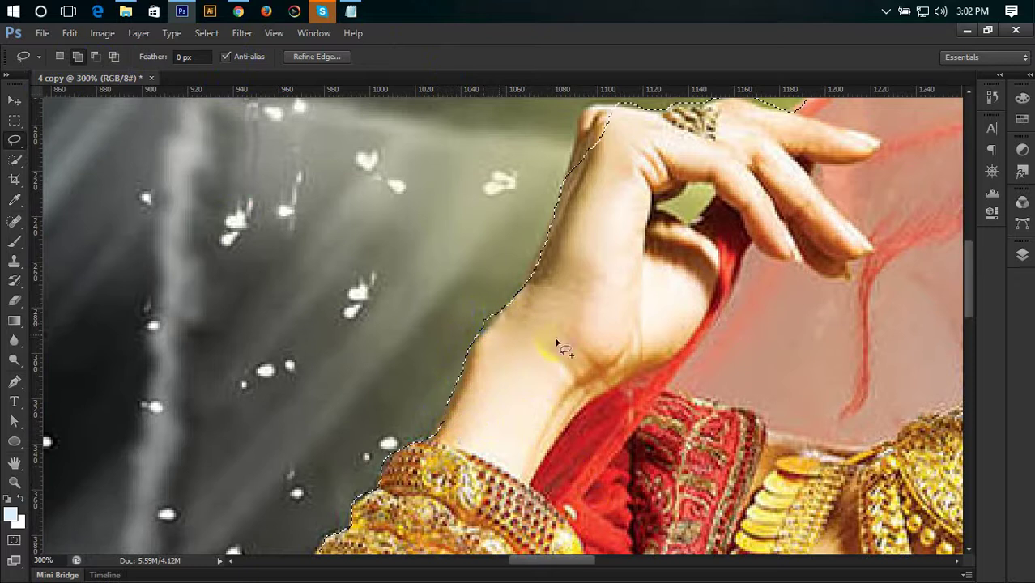
mouse_move(582, 312)
left_mouse_down()
mouse_move(496, 441)
mouse_move(415, 536)
left_mouse_up()
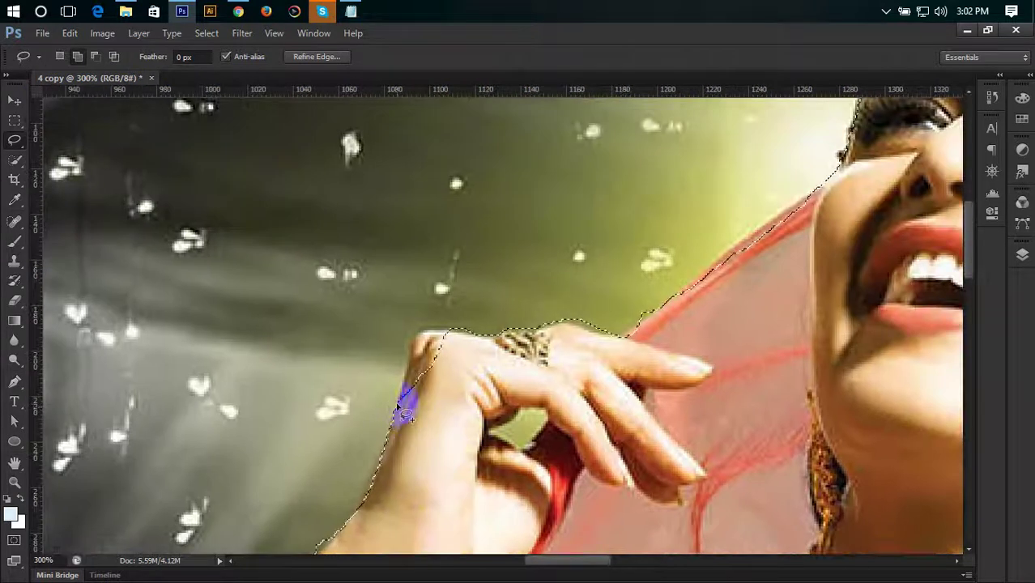
left_click_drag(404, 414, 409, 382)
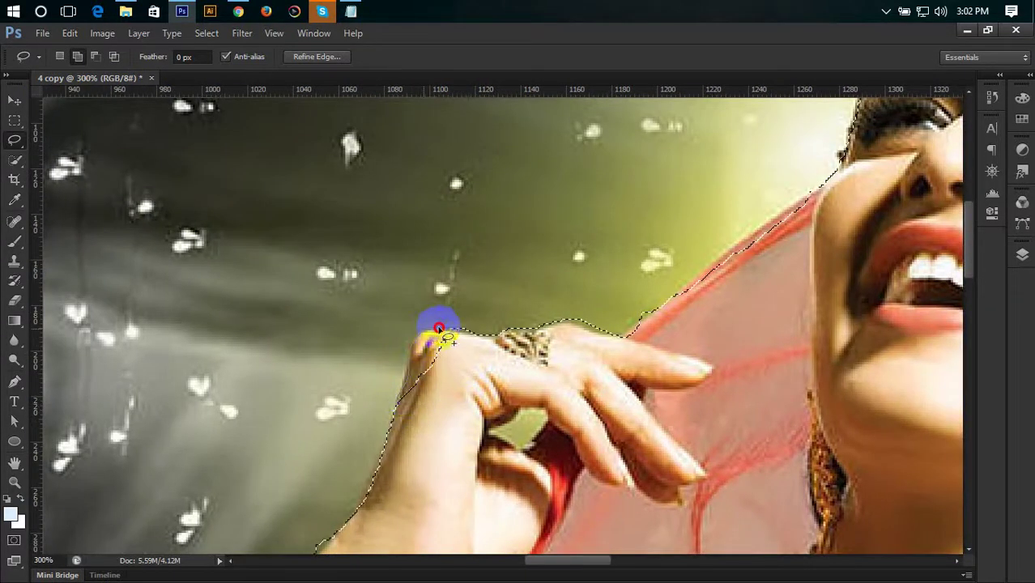
mouse_move(460, 334)
left_mouse_down()
mouse_move(477, 384)
mouse_move(403, 417)
left_mouse_up()
Add the missed upper edge of the veil between the raised hand and the face to the selection.
left_click_drag(634, 415, 443, 479)
left_click_drag(438, 397, 477, 368)
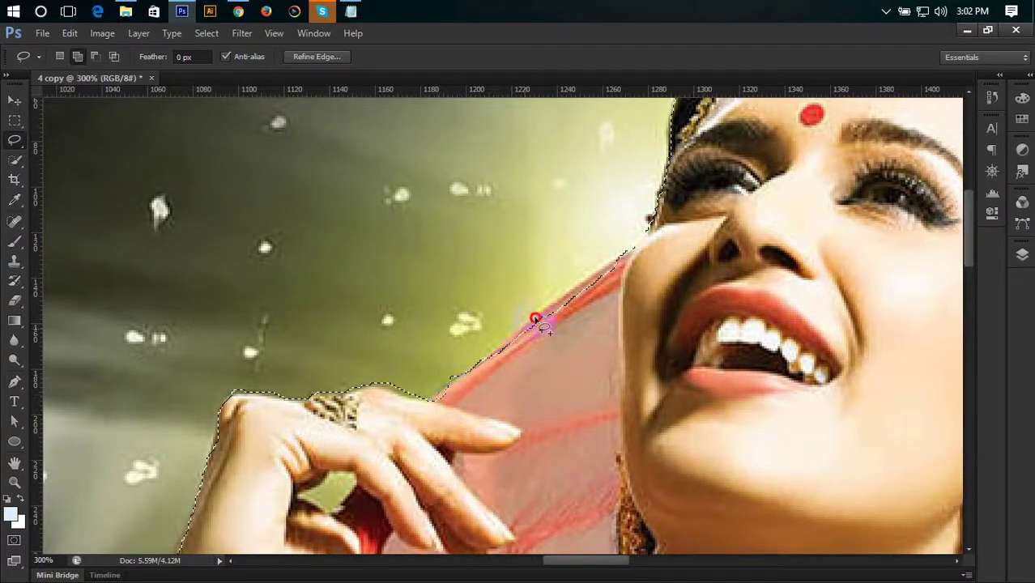
mouse_move(603, 269)
left_mouse_down()
mouse_move(633, 249)
mouse_move(610, 302)
left_mouse_up()
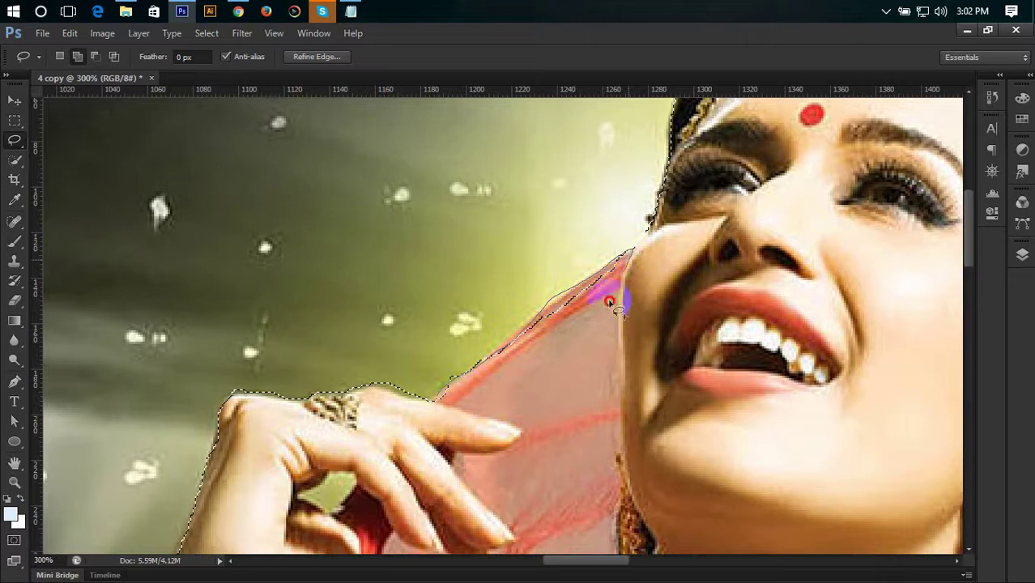
left_click_drag(467, 372, 466, 373)
Add the missed outer edge of the veil beside the hair bun and earring to the selection.
left_click_drag(711, 310, 447, 444)
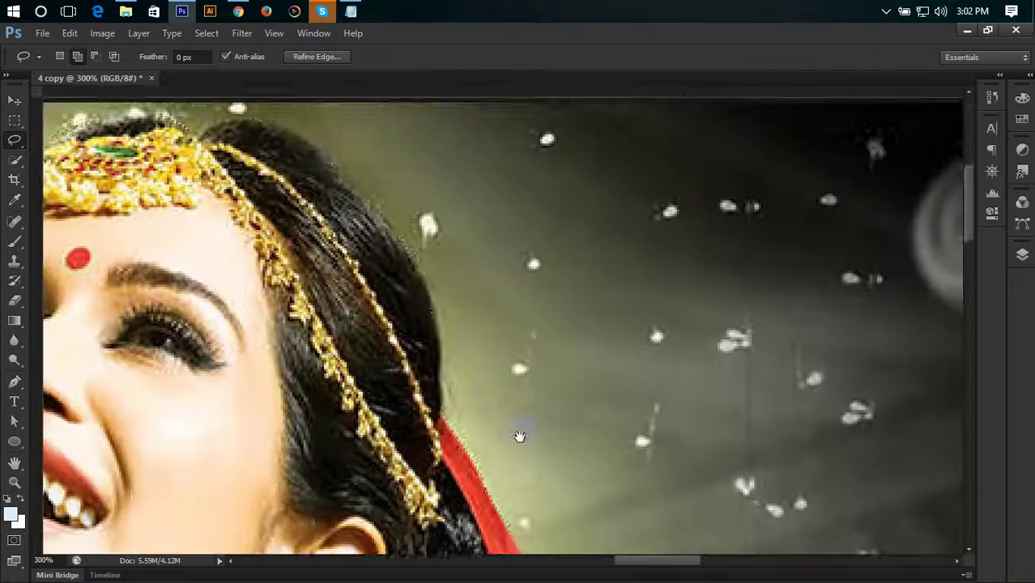
left_click_drag(520, 437, 541, 395)
mouse_move(615, 534)
left_mouse_down()
mouse_move(639, 464)
mouse_move(481, 262)
left_mouse_up()
mouse_move(588, 522)
left_mouse_down()
mouse_move(572, 502)
mouse_move(545, 566)
left_mouse_up()
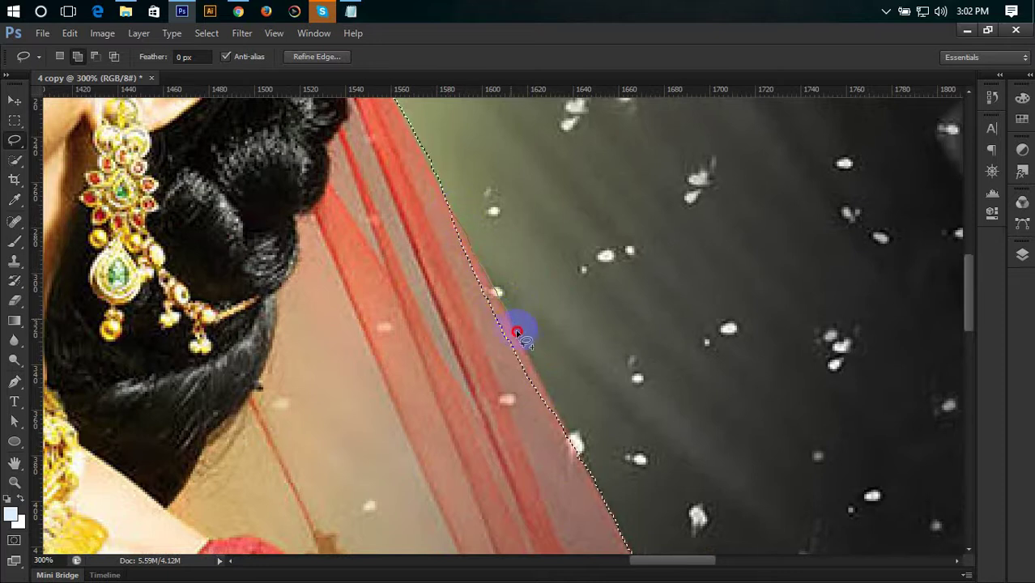
left_click_drag(552, 399, 579, 459)
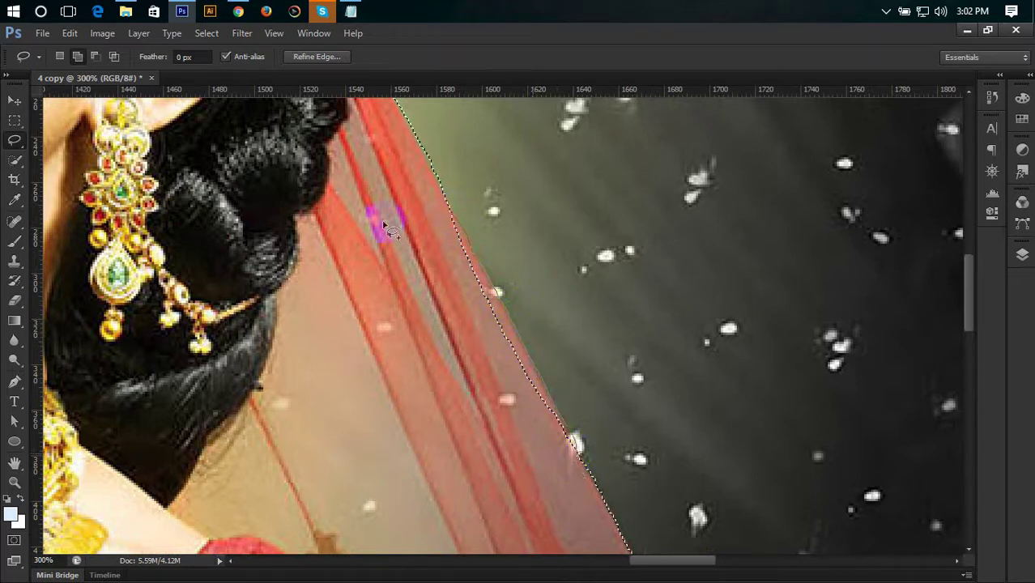
Extend the selection to the veil's lower outer edge beside the arm with the gold armlet.
left_click_drag(631, 411, 620, 198)
left_click_drag(620, 368, 613, 195)
left_click_drag(629, 447, 617, 206)
mouse_move(710, 486)
left_mouse_down()
mouse_move(620, 386)
mouse_move(473, 362)
left_mouse_up()
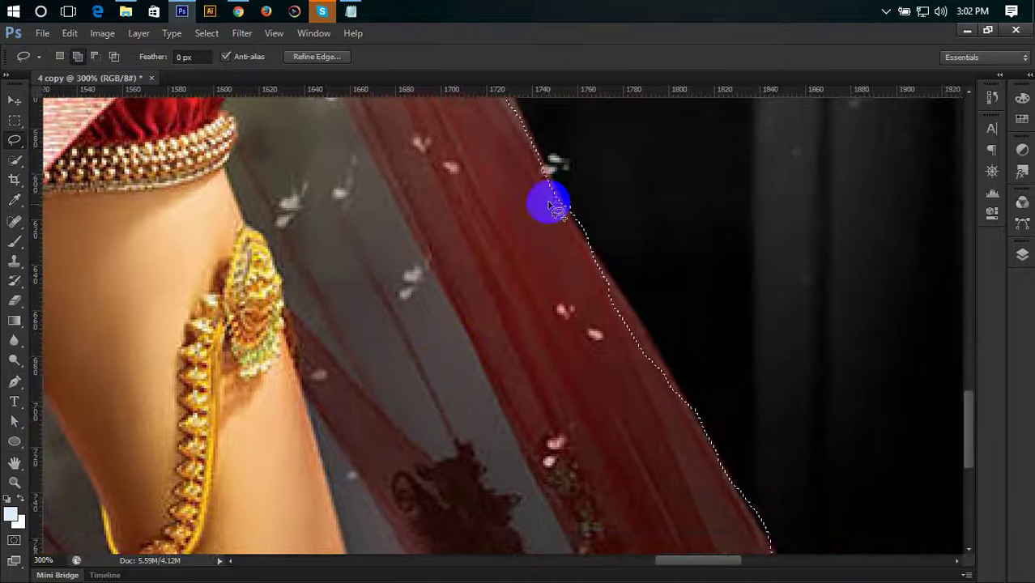
mouse_move(550, 177)
left_mouse_down()
mouse_move(665, 352)
mouse_move(685, 389)
mouse_move(689, 425)
left_mouse_up()
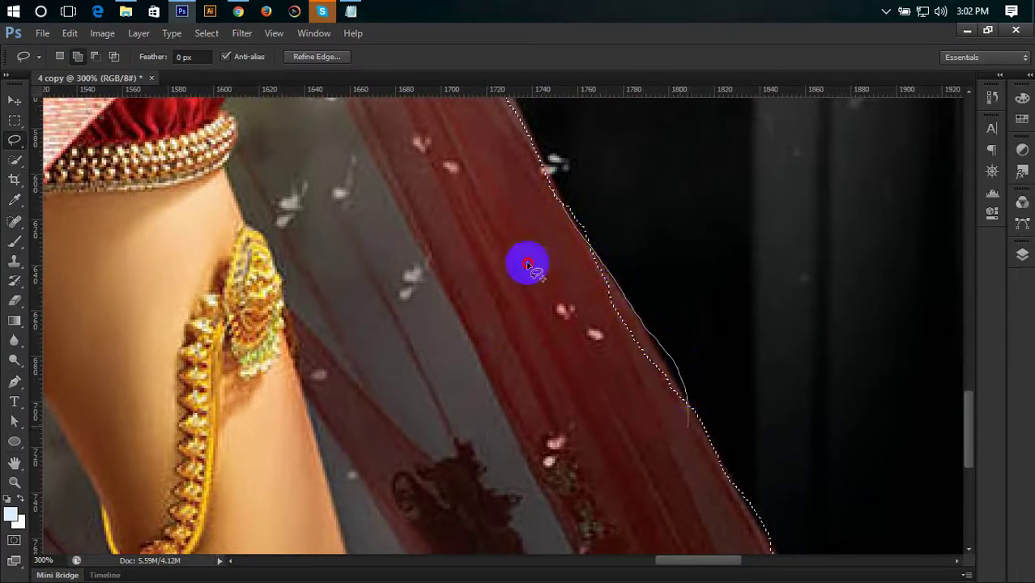
left_click_drag(527, 264, 466, 213)
Add the missed strip along the image's bottom border and the veil's edge below the elbow to the selection.
left_click_drag(638, 428, 625, 174)
left_click_drag(635, 341, 625, 183)
left_click_drag(607, 290, 662, 432)
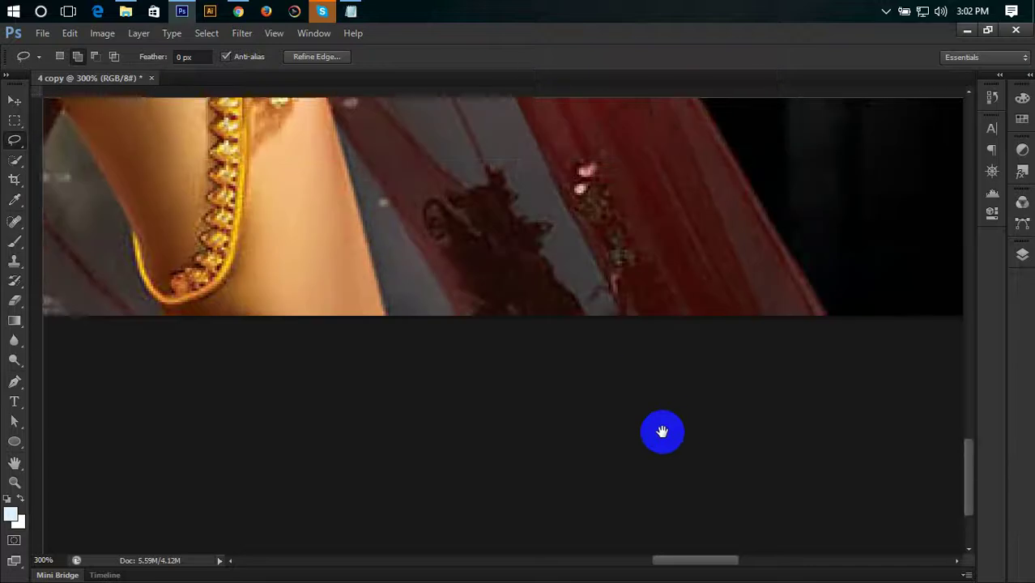
scroll(662, 431, "left", 10)
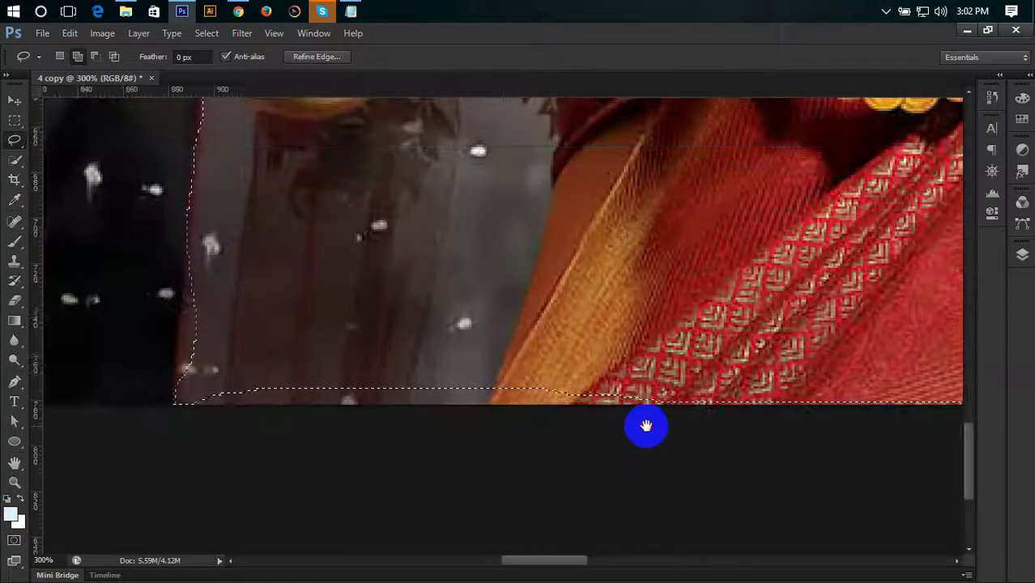
mouse_move(669, 400)
left_mouse_down()
mouse_move(400, 345)
mouse_move(298, 347)
mouse_move(176, 391)
mouse_move(597, 506)
mouse_move(817, 479)
left_mouse_up()
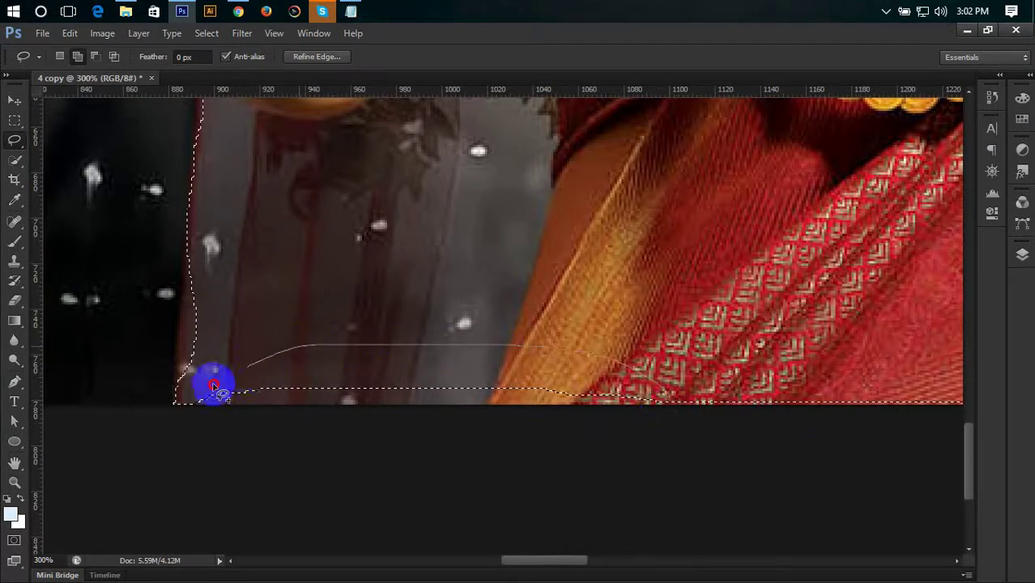
left_click_drag(420, 382, 711, 475)
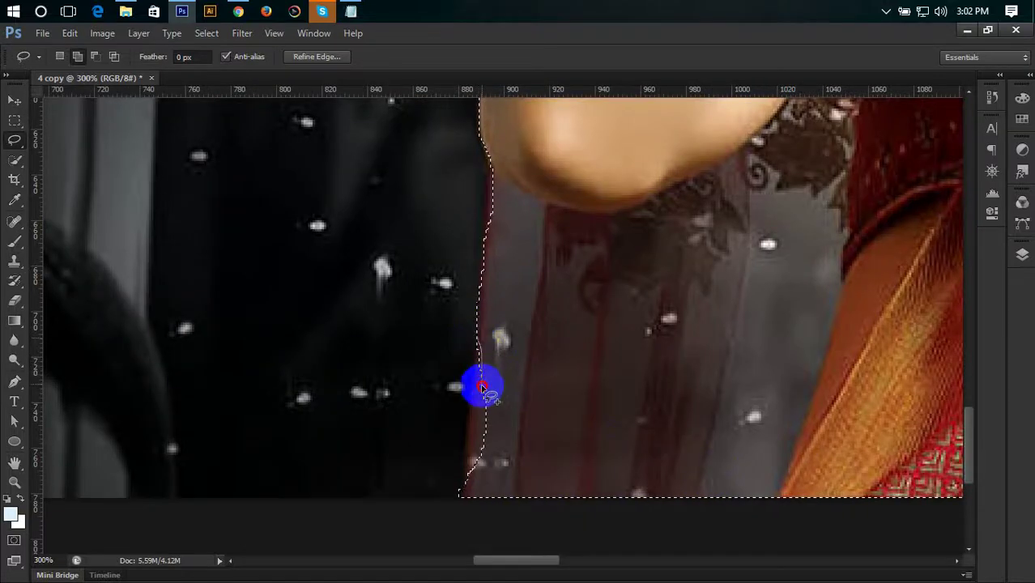
mouse_move(473, 352)
left_mouse_down()
mouse_move(468, 435)
mouse_move(654, 477)
mouse_move(655, 421)
left_mouse_up()
Examine the selection edge along the elbow, forearm and bangles, and check the complete outline around the woman.
left_click_drag(671, 219, 681, 390)
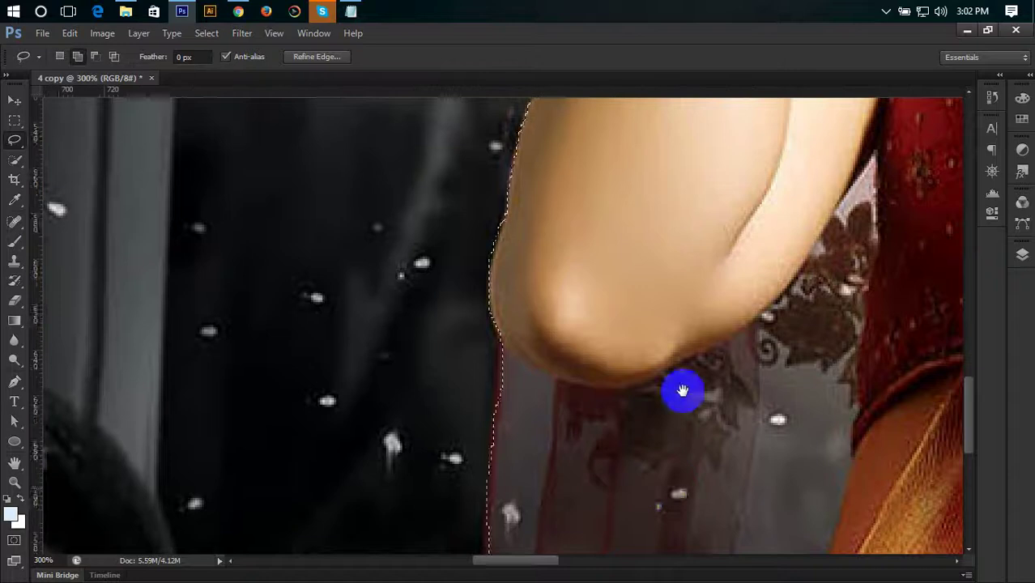
left_click_drag(479, 122, 496, 409)
left_click_drag(927, 234, 656, 365)
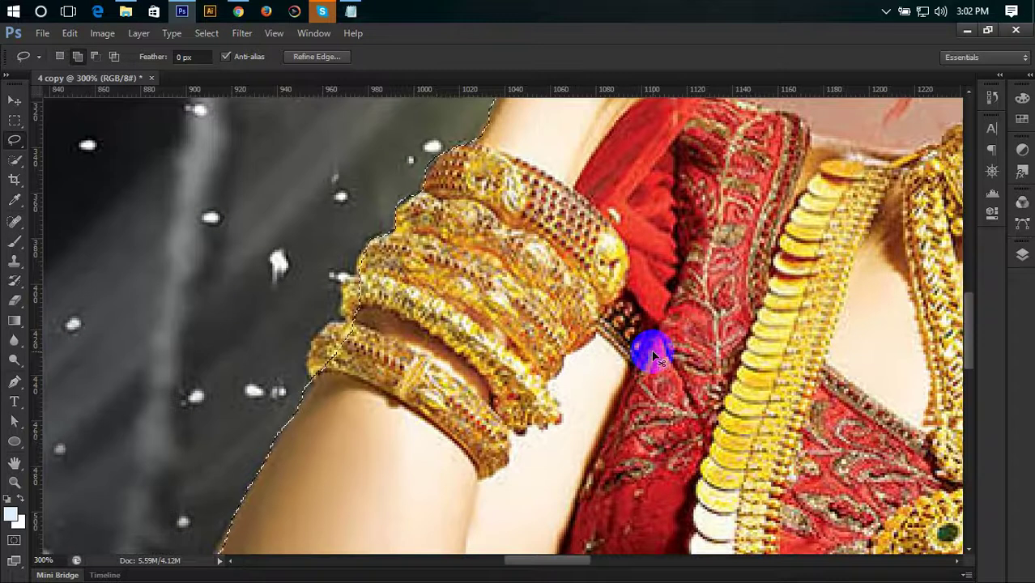
key("ctrl+minus")
key("ctrl+minus")
key("ctrl+minus")
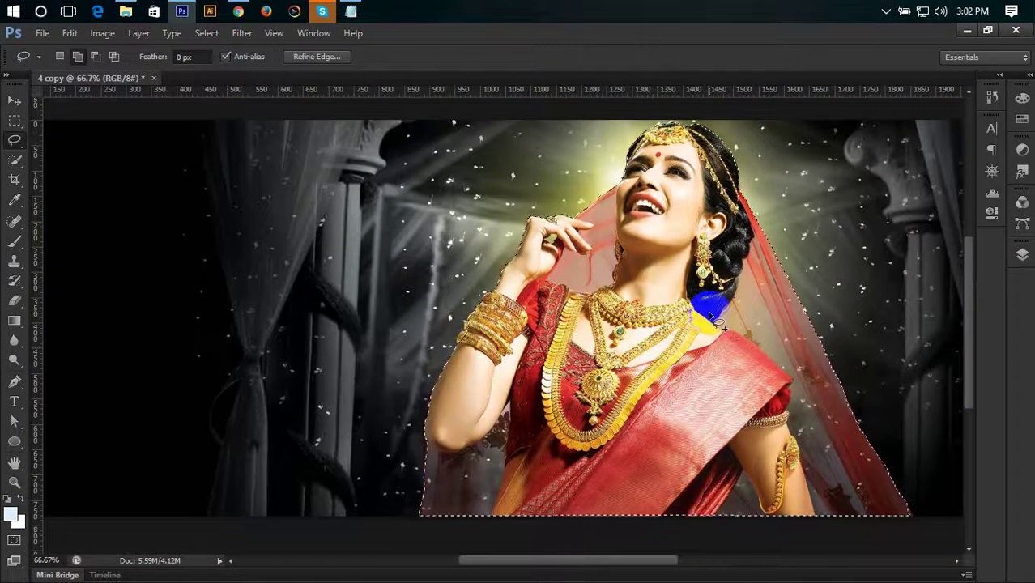
key("ctrl+minus")
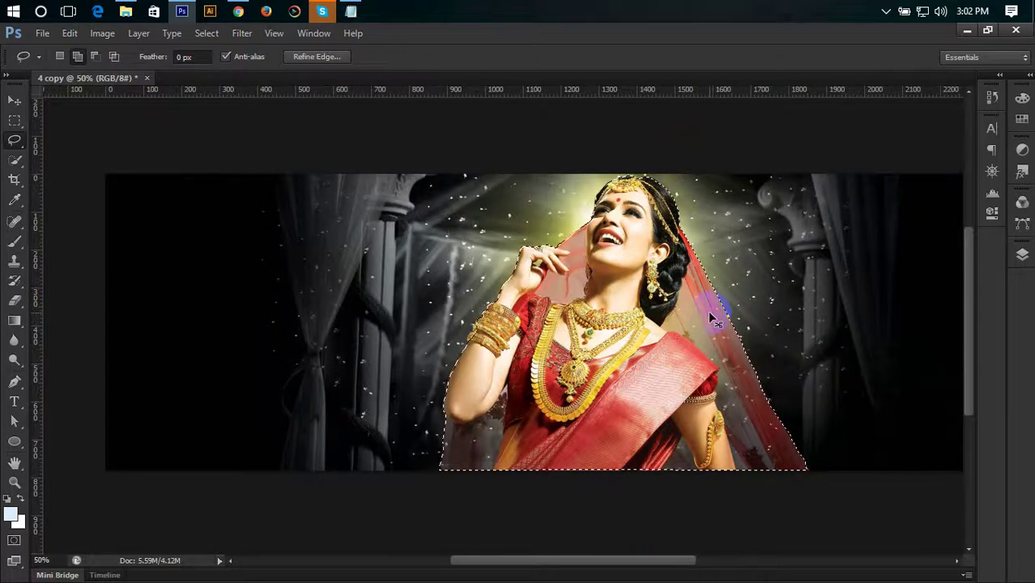
key("ctrl+minus")
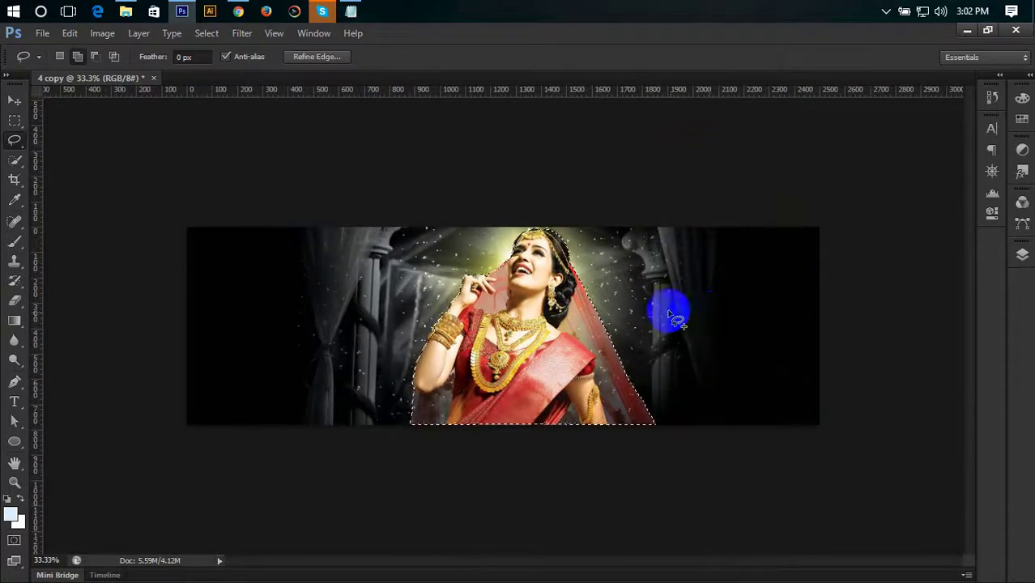
Convert the locked Background into an editable layer named Layer 0 with Normal mode and 100% opacity.
left_click(1021, 256)
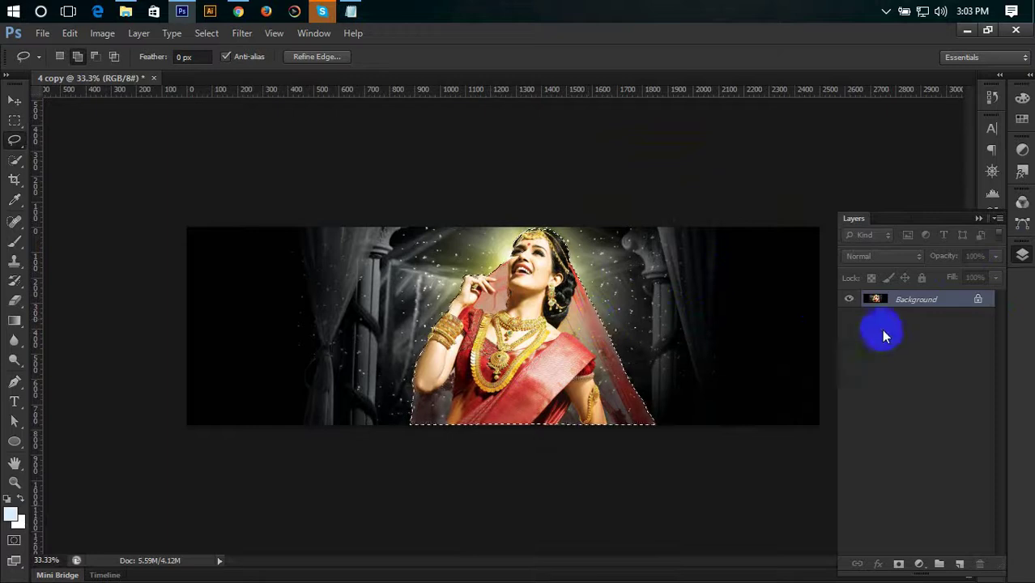
left_click(978, 301)
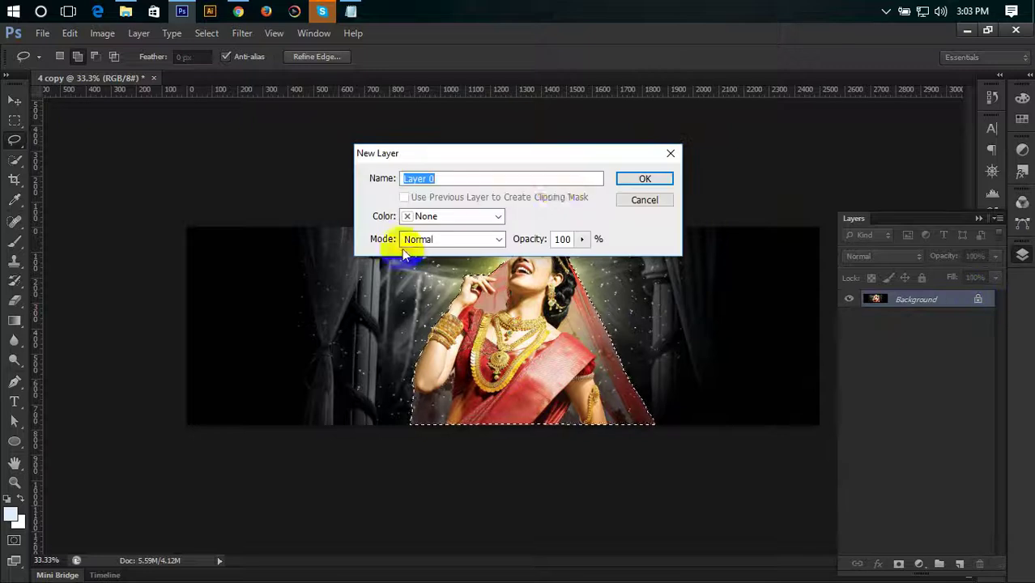
left_click(645, 179)
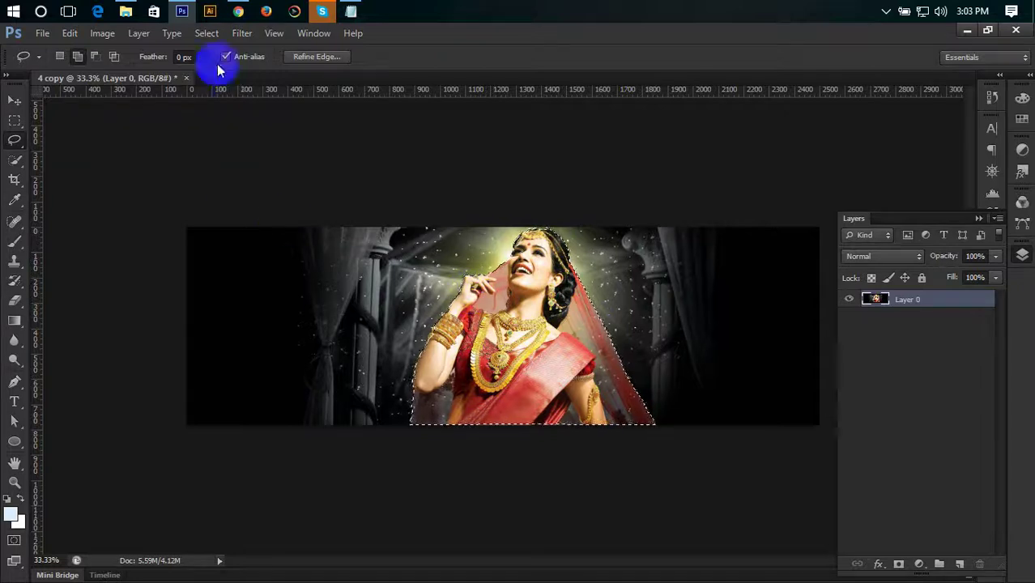
Invert the selection, delete the dark background around the woman, and deselect.
left_click(205, 33)
left_click(217, 94)
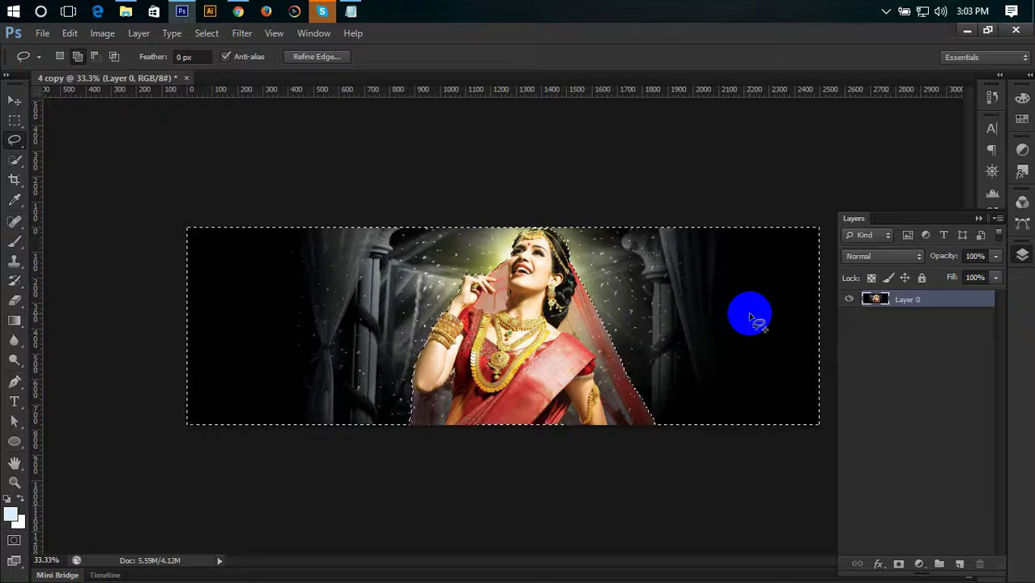
key("Delete")
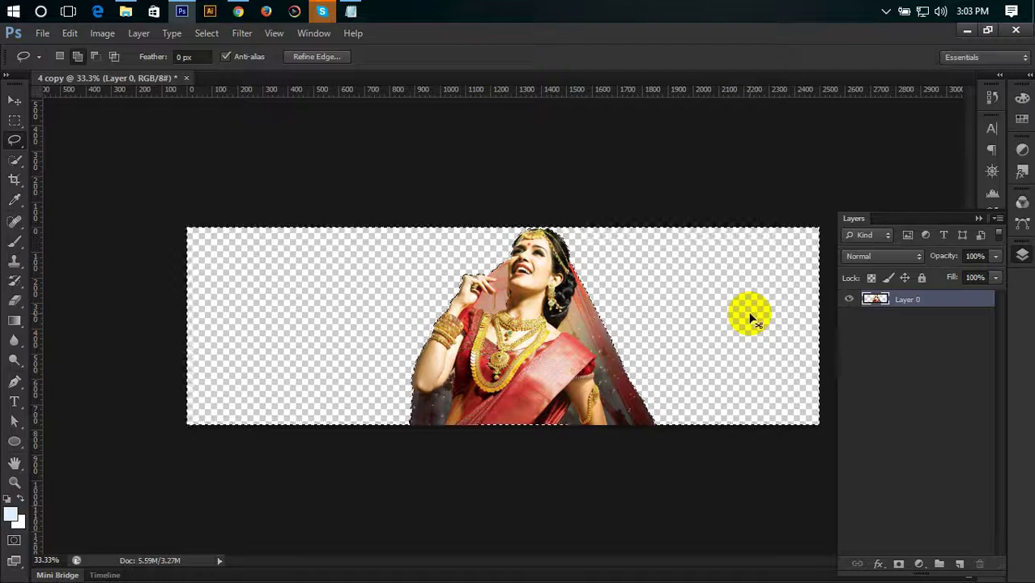
key("ctrl+d")
Open the image 3d-nature-wallpapers-hd-download.jpg from the Poster folder.
key("ctrl+plus")
key("ctrl+plus")
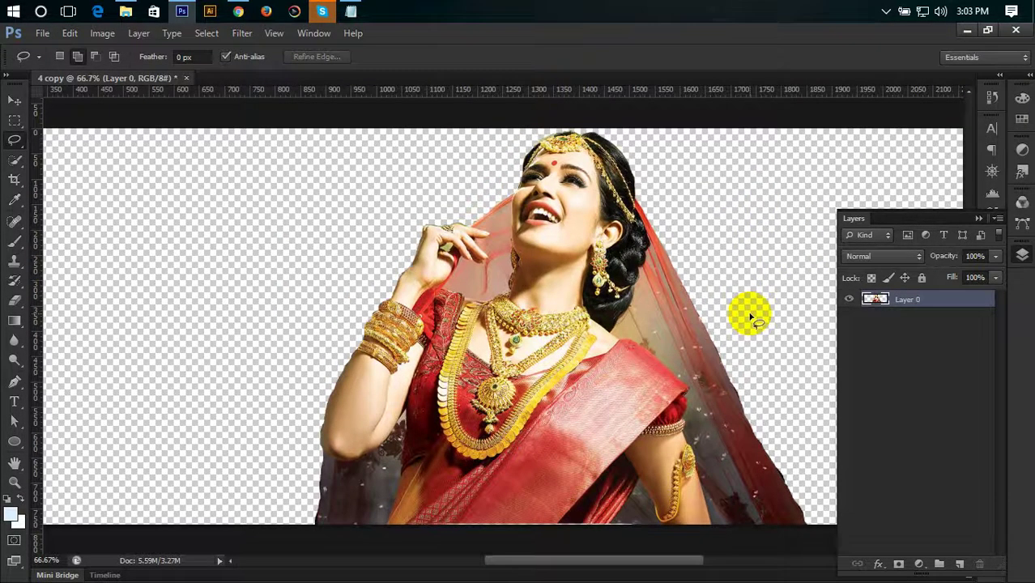
key("ctrl+minus")
key("ctrl+minus")
key("ctrl+minus")
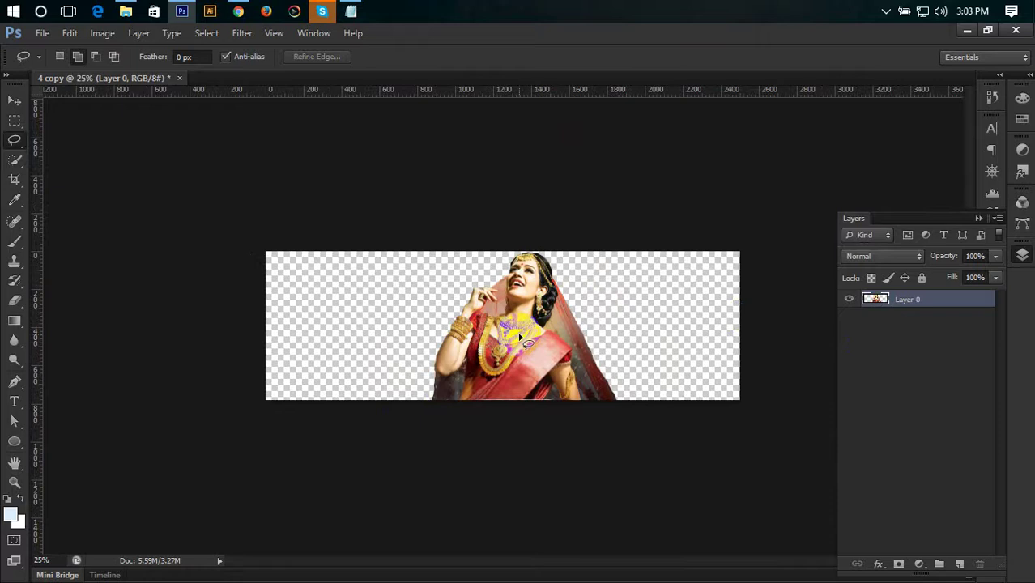
left_click(43, 34)
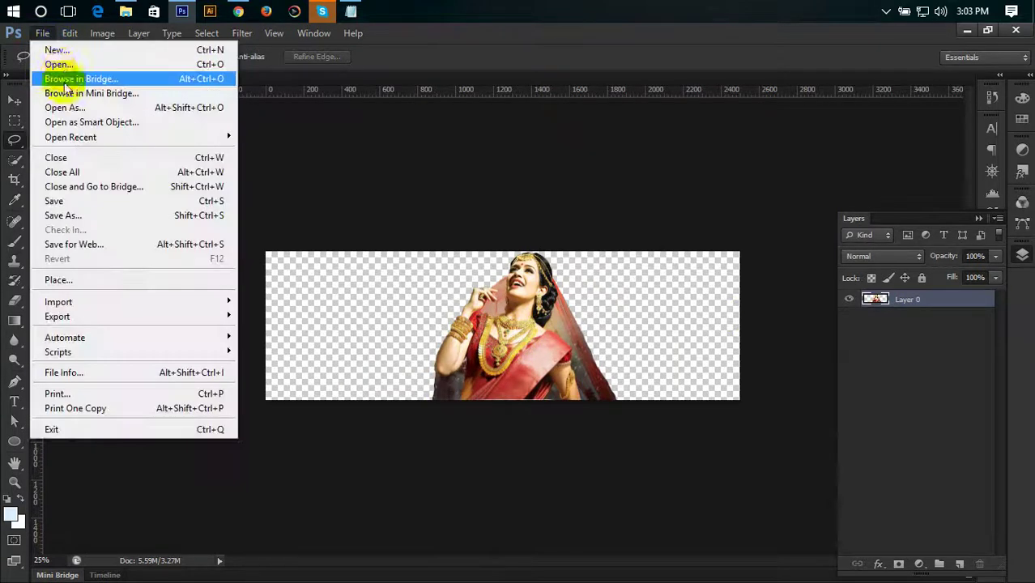
left_click(56, 64)
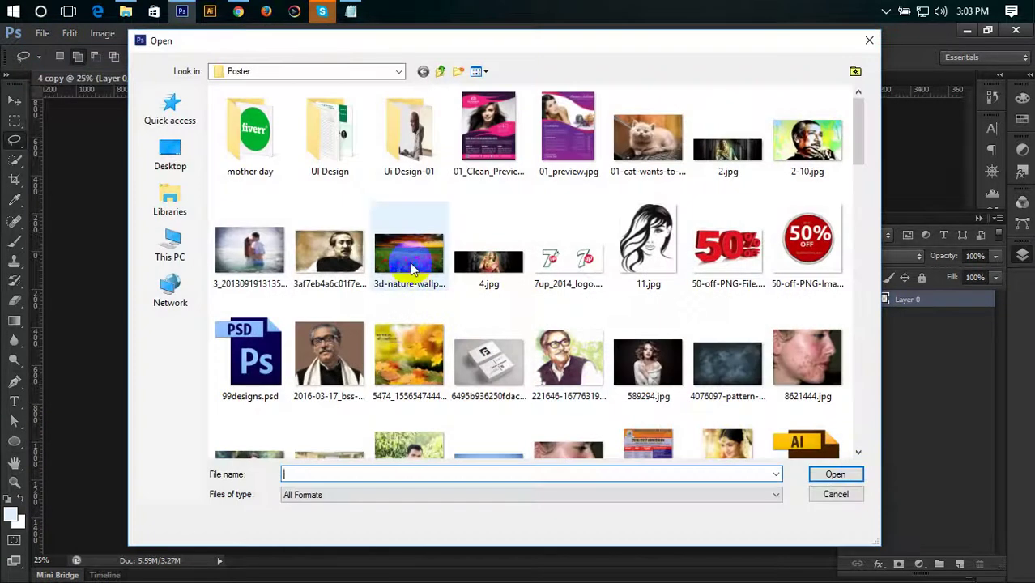
left_click(413, 269)
left_click(834, 474)
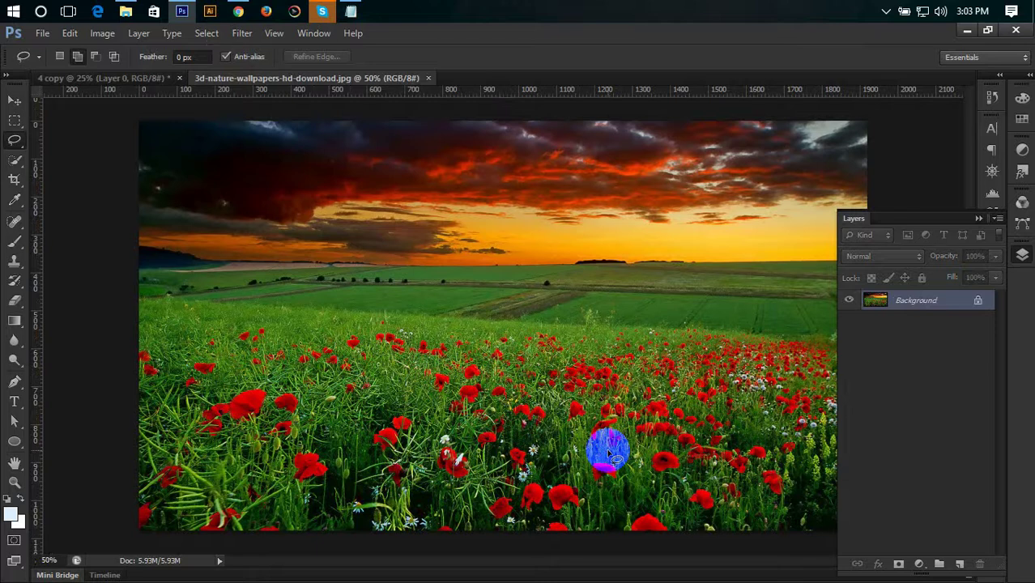
Copy the entire poppy field image and paste it as a new layer in the 4 copy document.
key("ctrl+a")
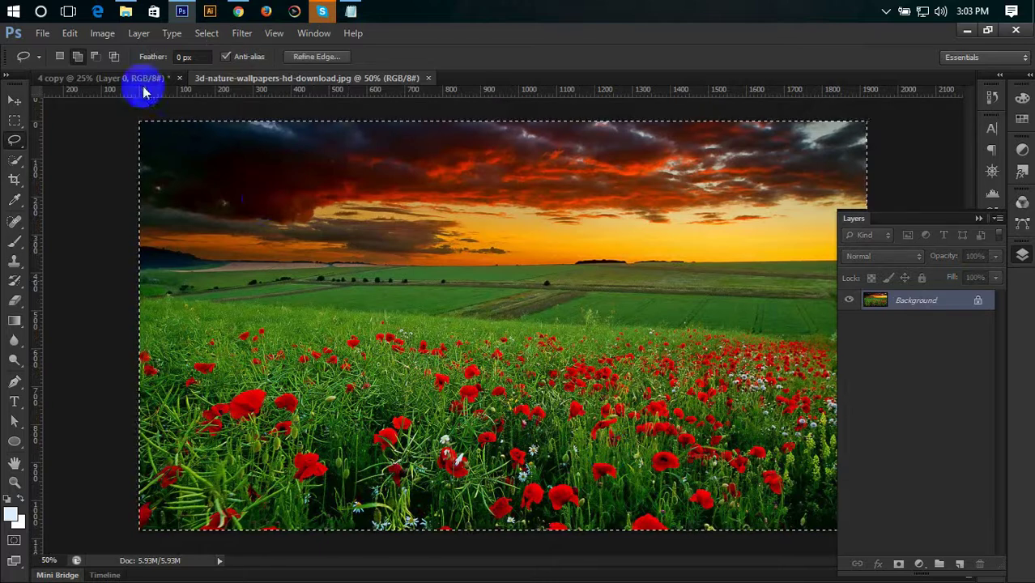
key("ctrl+Tab")
key("ctrl+v")
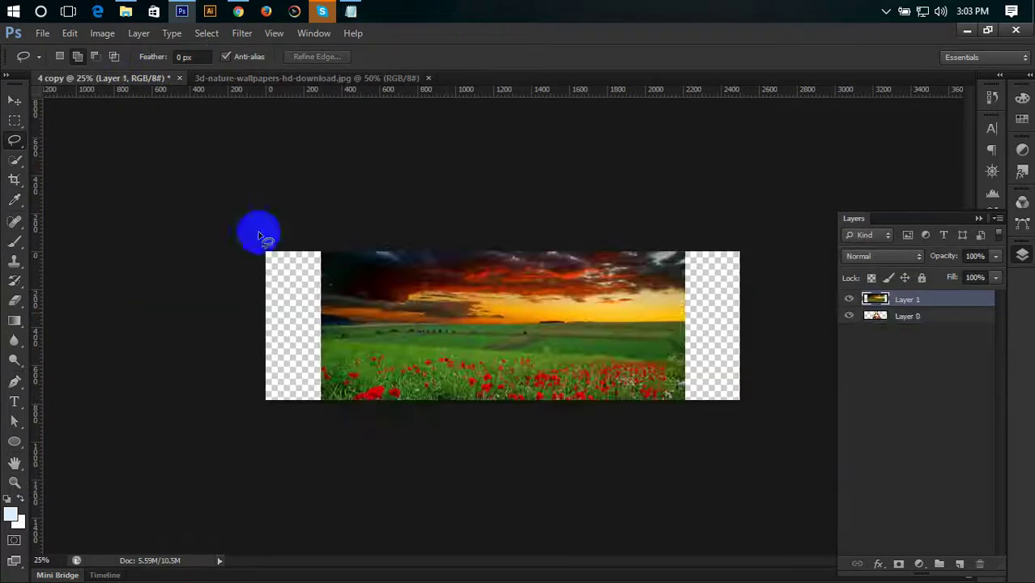
Align the pasted landscape with the canvas's left edge and enlarge it to cover the full canvas width.
left_click(15, 100)
mouse_move(437, 301)
left_mouse_down()
mouse_move(490, 303)
mouse_move(383, 286)
mouse_move(437, 317)
left_mouse_up()
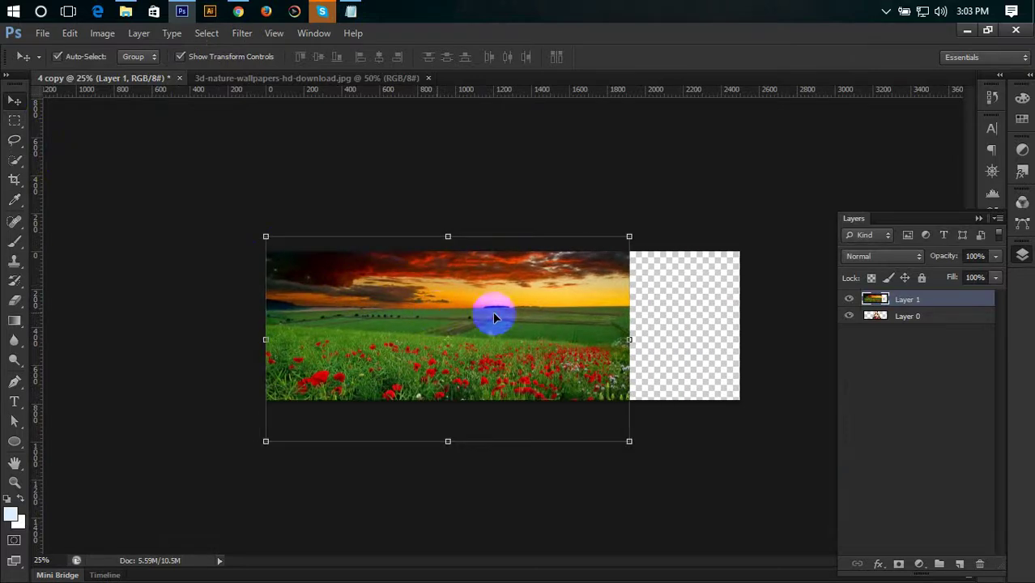
left_click_drag(633, 236, 763, 202)
key("Return")
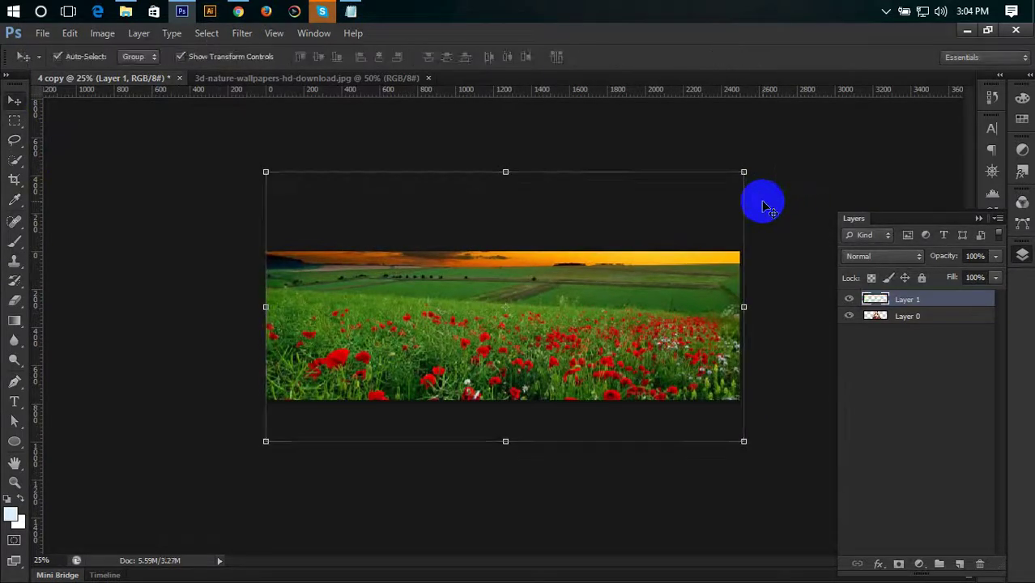
Move the poppy field layer beneath the woman's layer in the 4 copy document and check the composite up close.
key("ctrl+bracketleft")
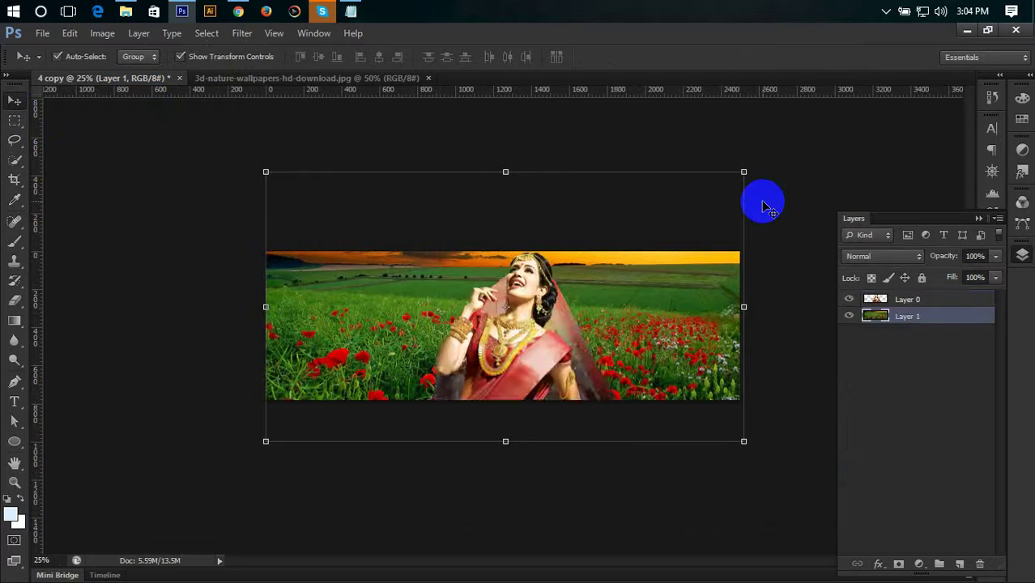
left_click(771, 179)
key("ctrl+plus")
key("ctrl+plus")
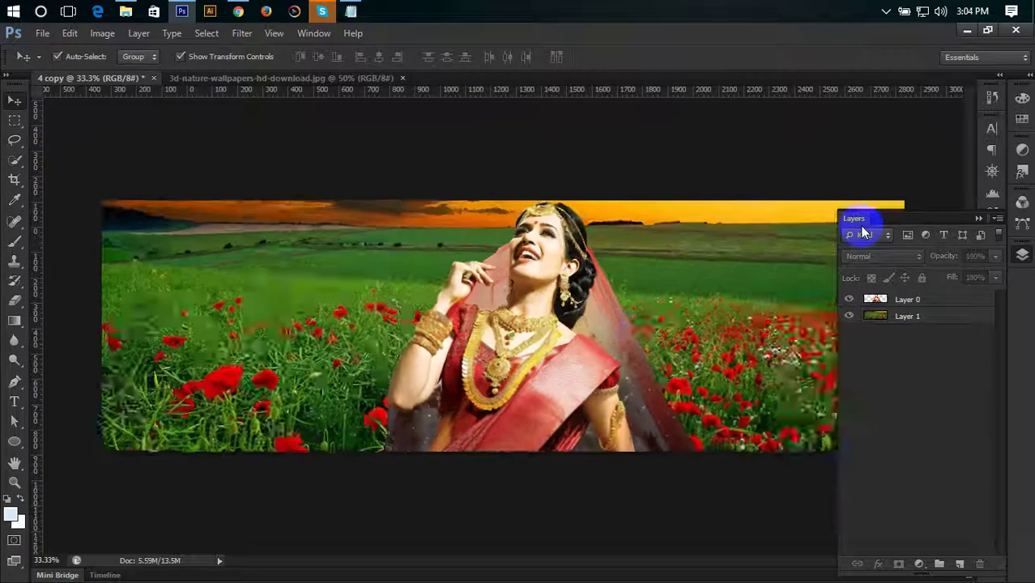
key("ctrl+plus")
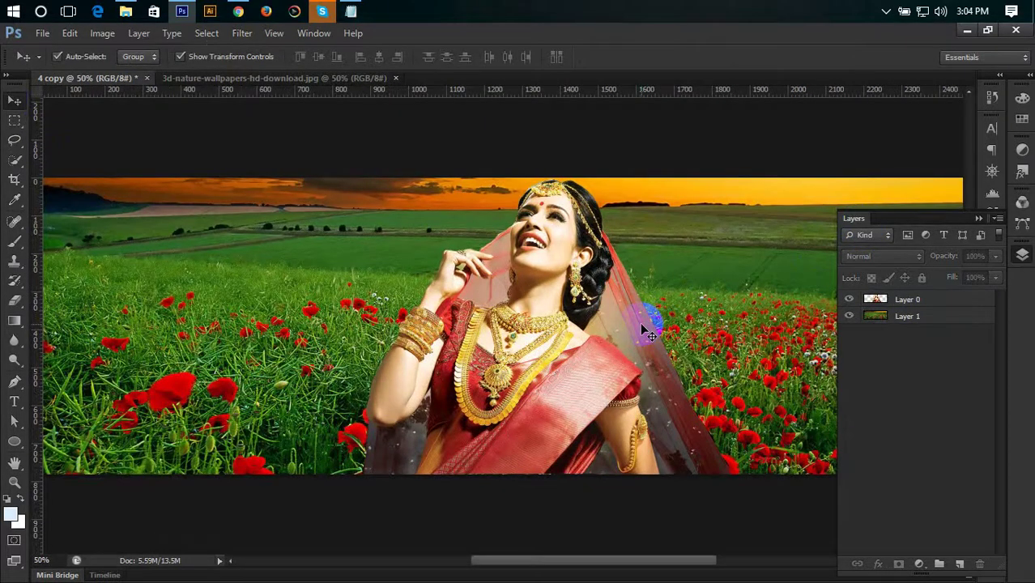
key("ctrl+minus")
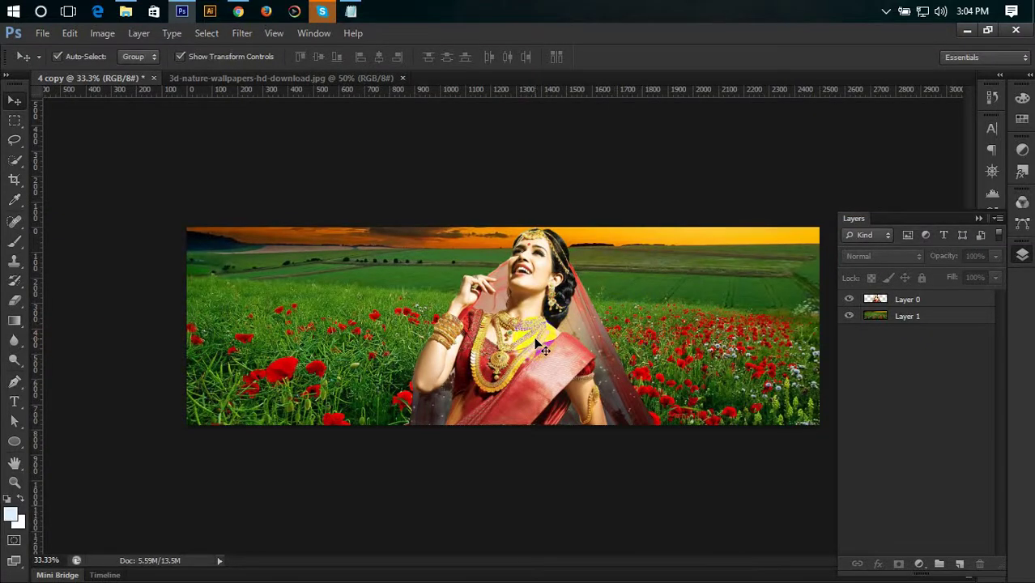
left_click(535, 340)
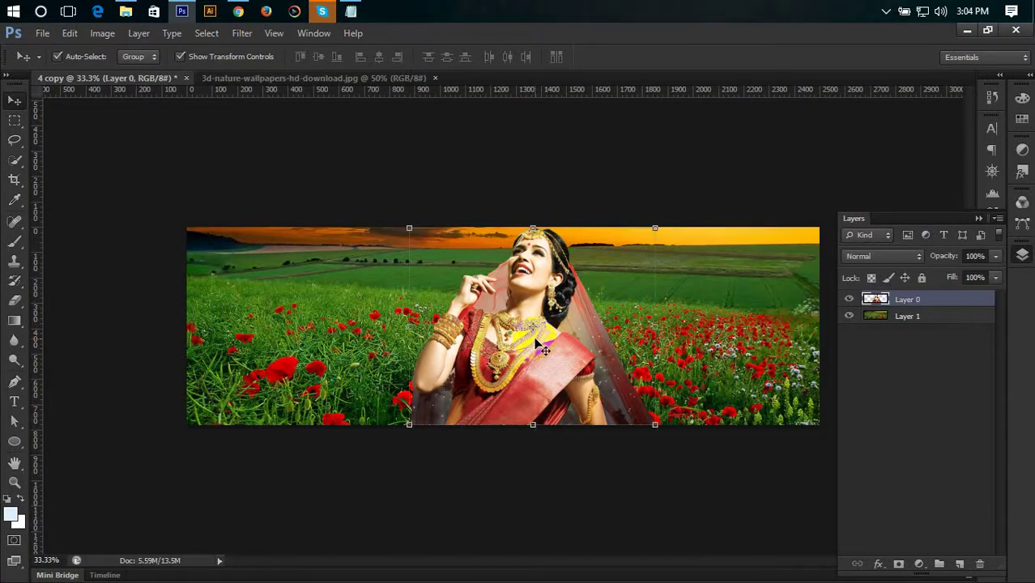
left_click(335, 78)
left_click_drag(504, 399, 257, 203)
left_click(543, 251)
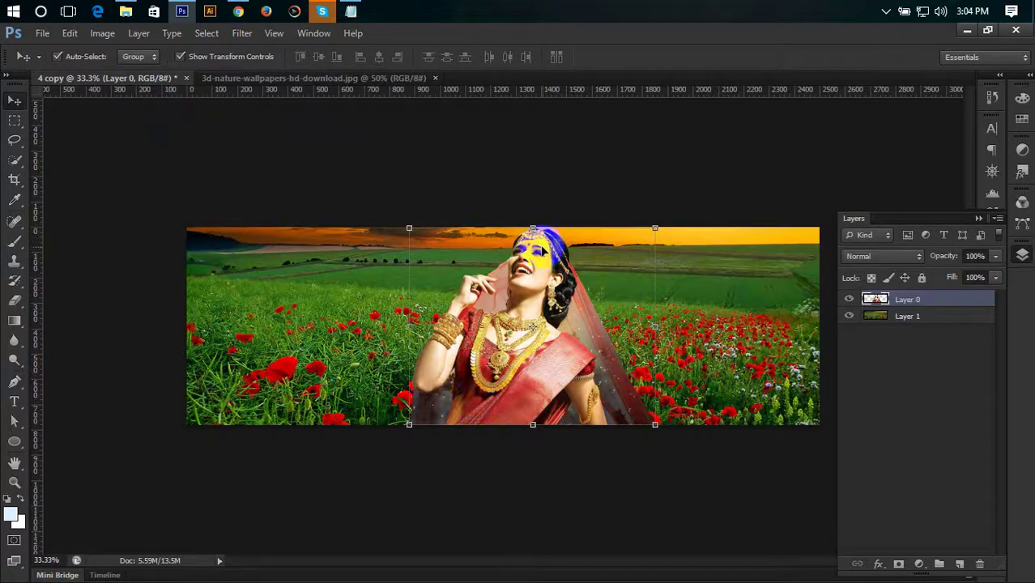
left_click(280, 366)
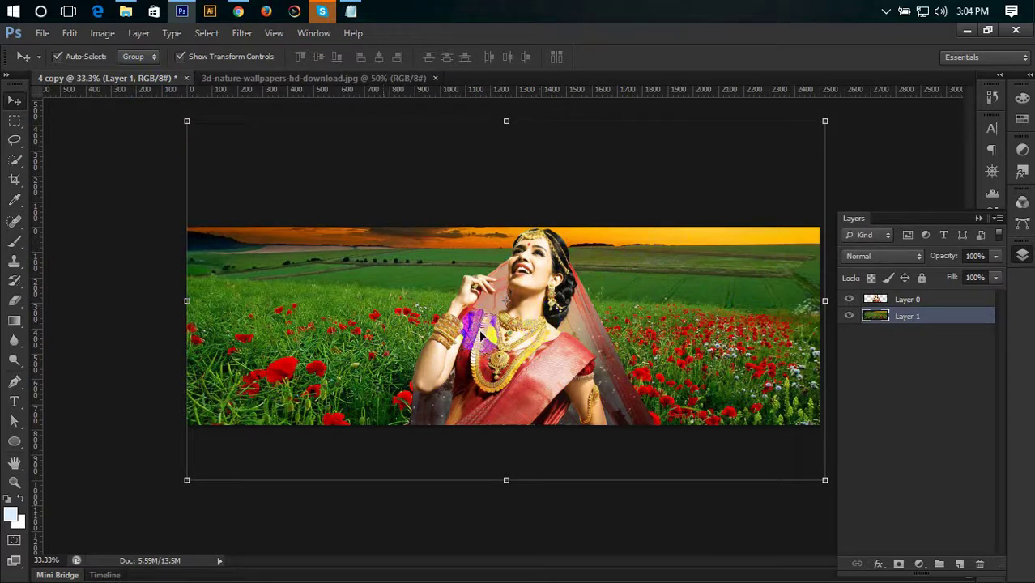
Copy the entire woman cutout layer and paste it as a new layer in 3d-nature-wallpapers-hd-download.jpg.
left_click(515, 332)
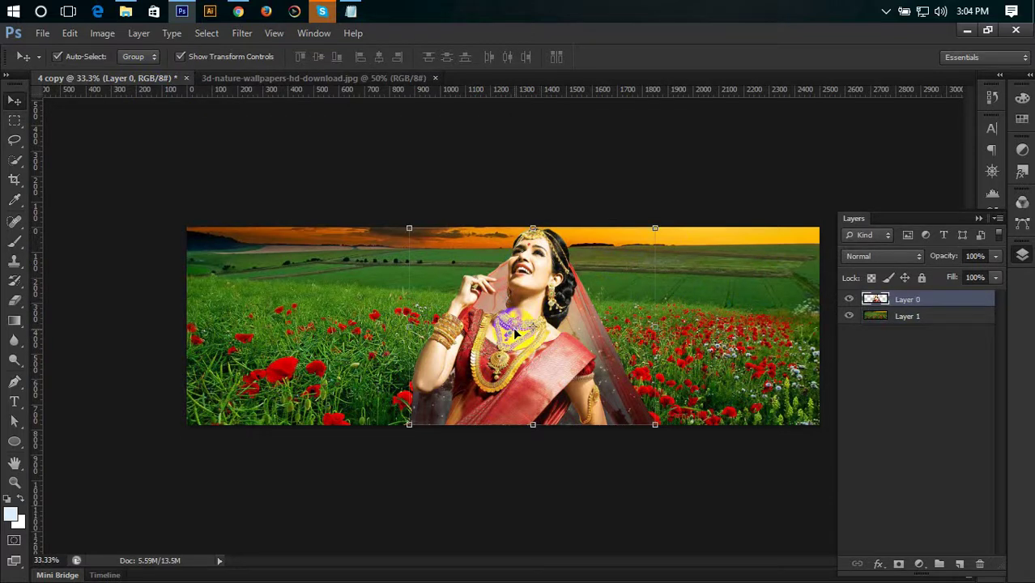
key("ctrl+a")
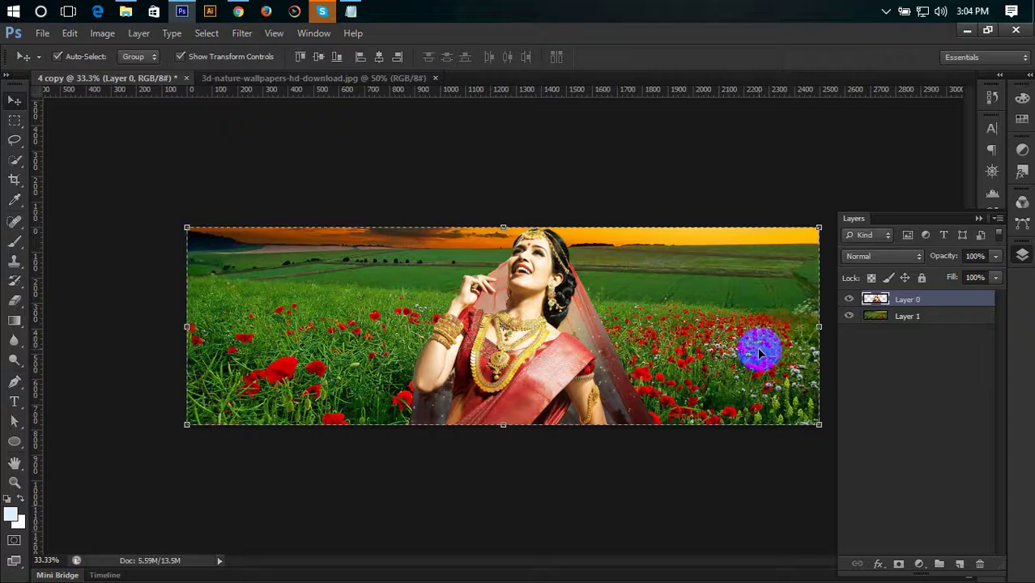
left_click(380, 79)
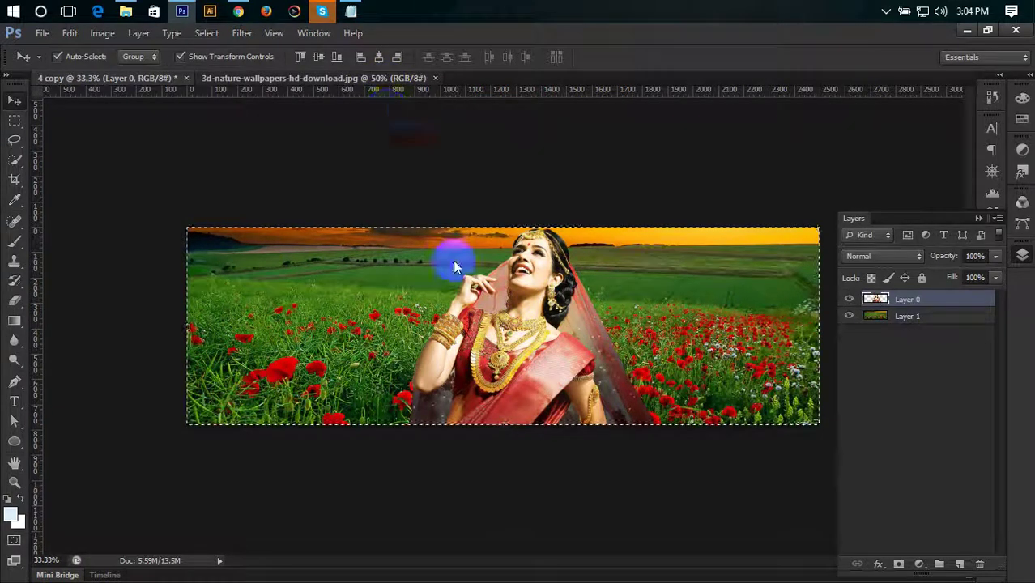
key("ctrl+v")
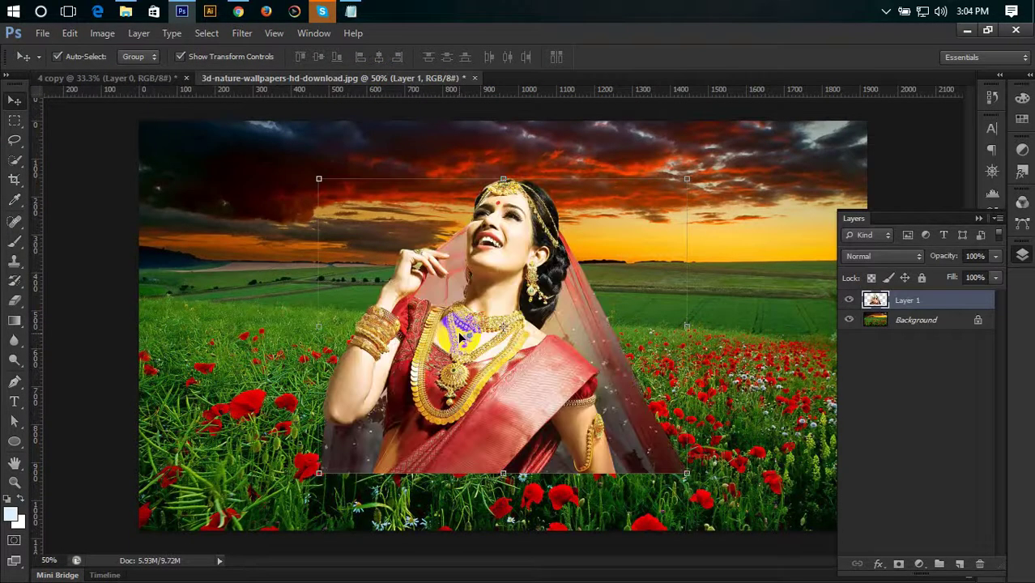
Place the pasted woman at the landscape's lower right corner and enlarge her to nearly the full image height.
key("ctrl+minus")
key("ctrl+minus")
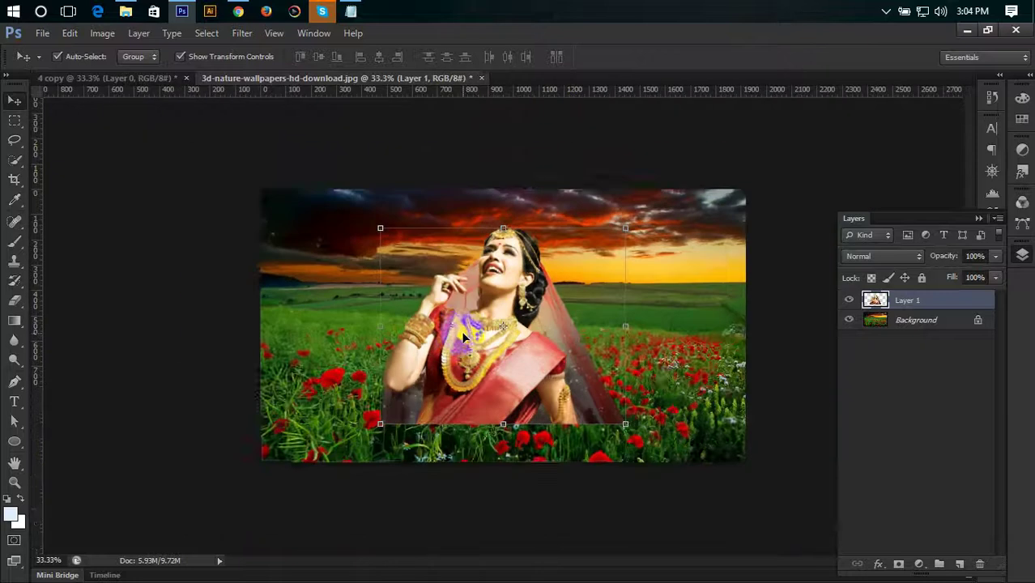
left_click_drag(508, 346, 603, 375)
key("ctrl+t")
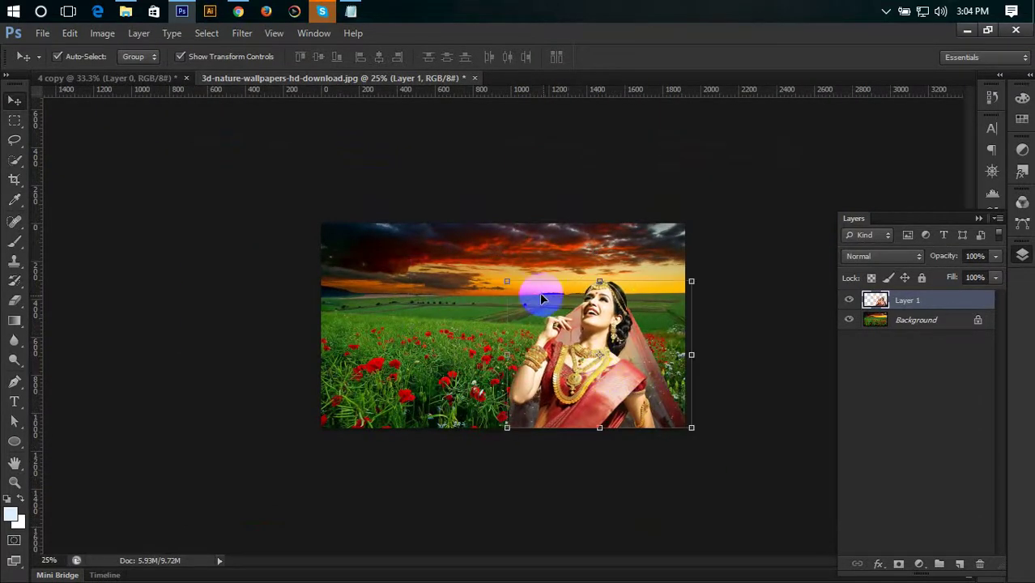
left_click_drag(507, 279, 438, 243)
Clear the selection in the 4 copy document and return to 3d-nature-wallpapers-hd-download.jpg.
left_click(138, 77)
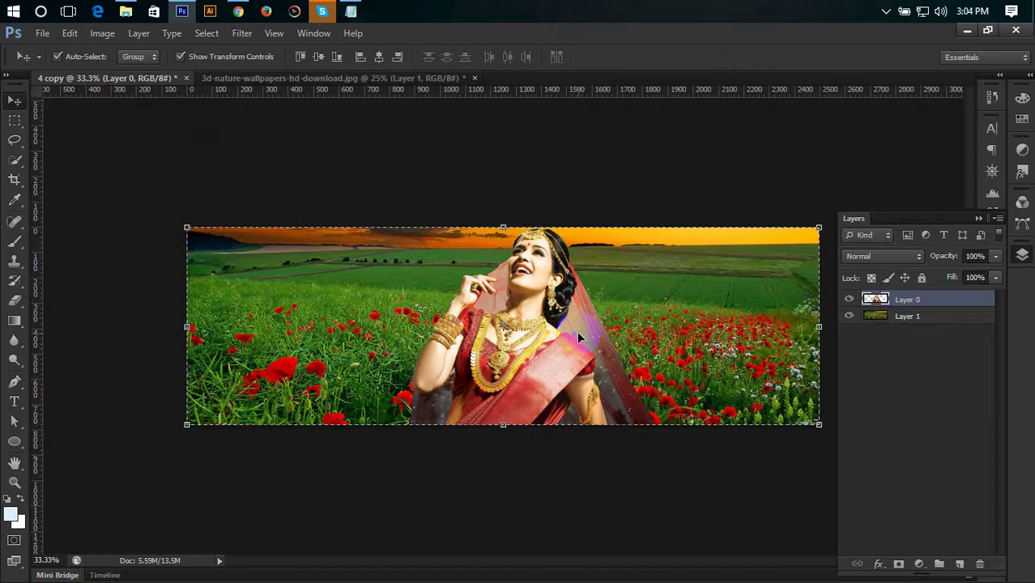
key("ctrl+d")
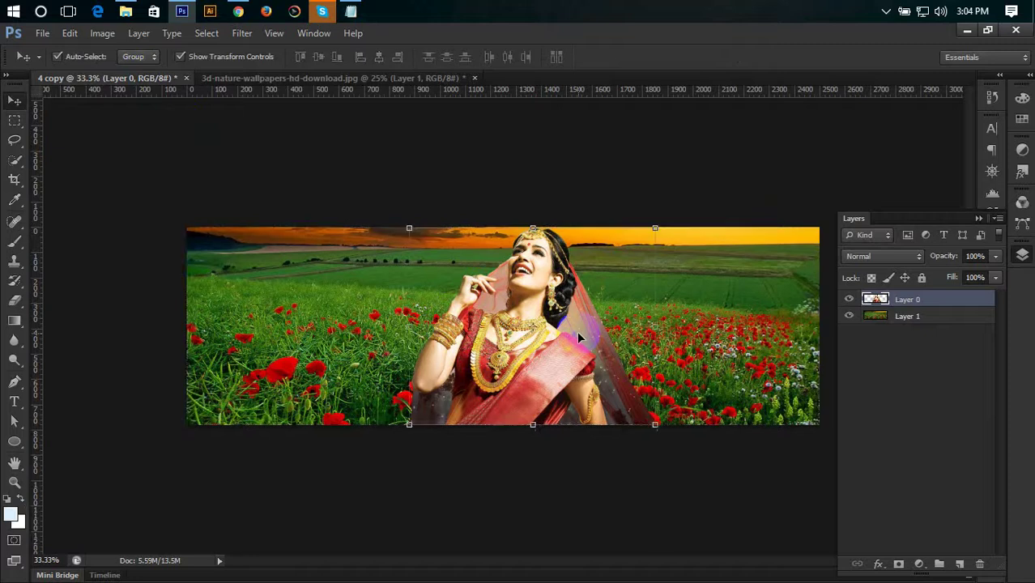
left_click(341, 79)
Duplicate the woman layer, flip the copy horizontally and place it at the left side of the landscape.
key("ctrl+plus")
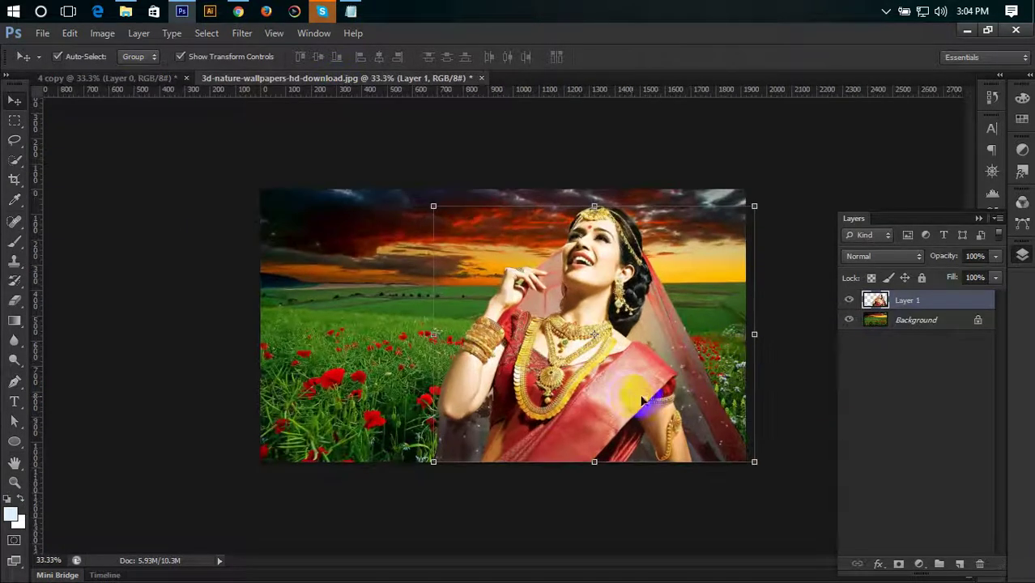
left_click_drag(629, 394, 449, 376)
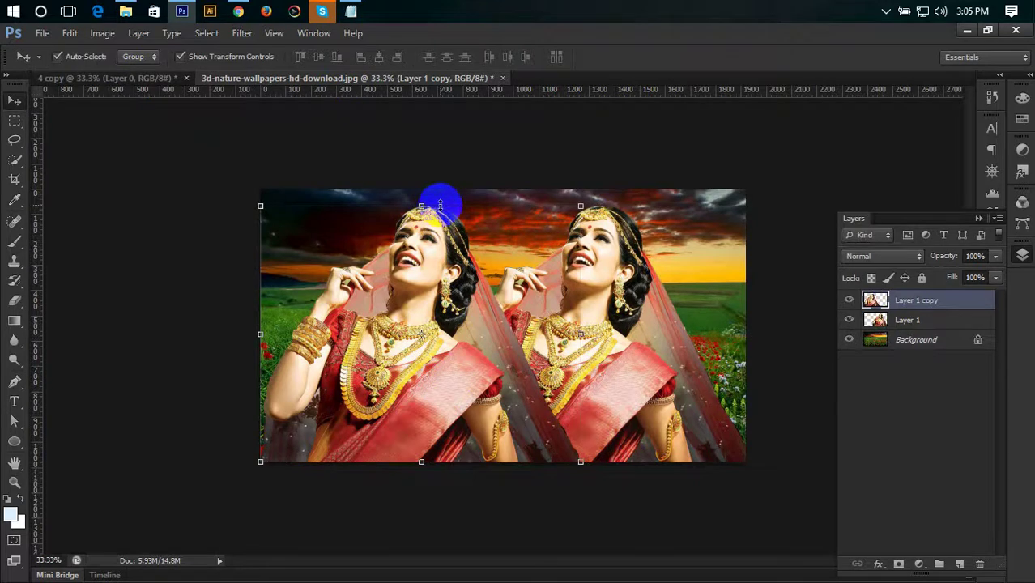
key("ctrl+t")
right_click(429, 295)
left_click(510, 518)
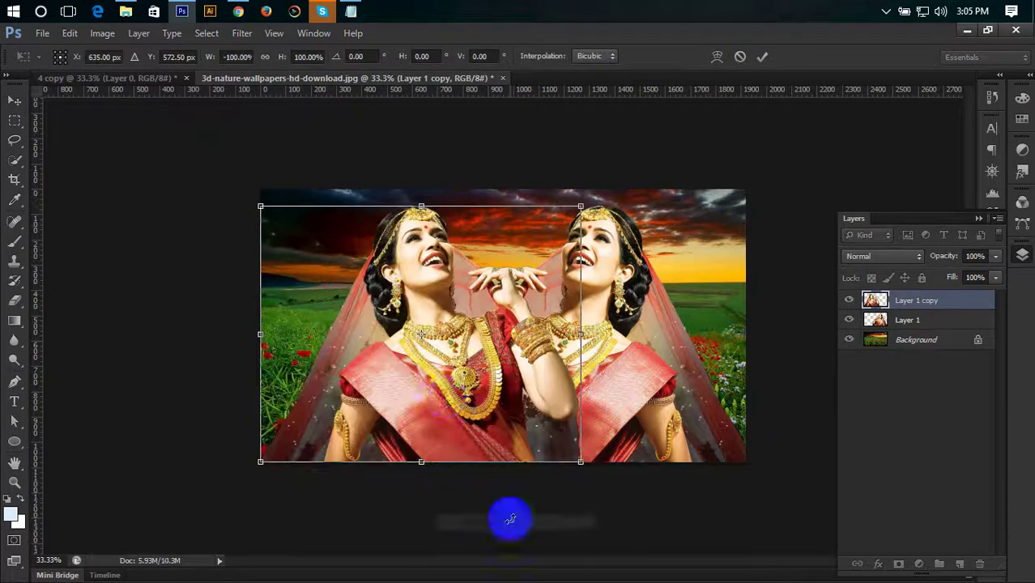
left_click_drag(453, 413, 397, 399)
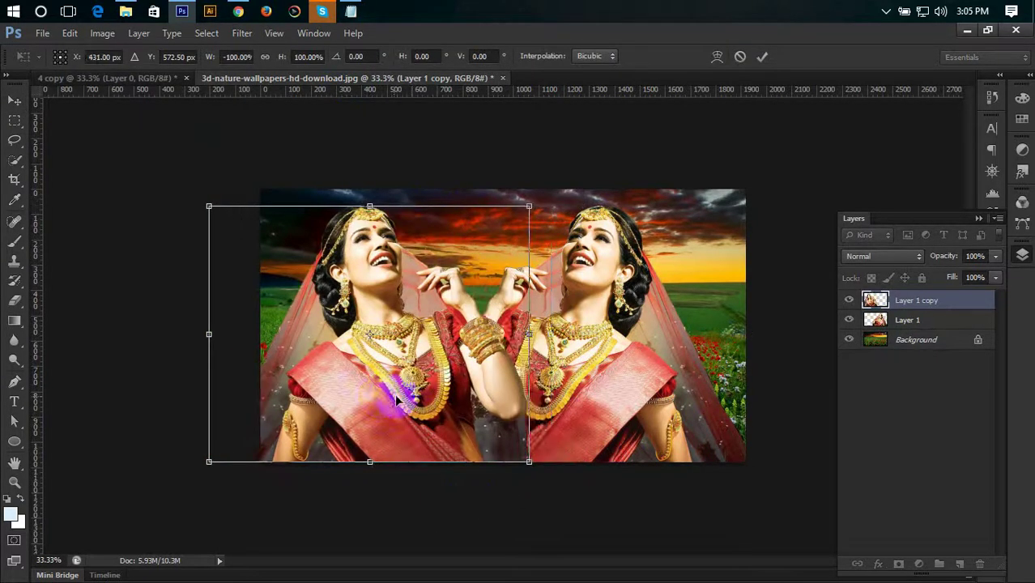
key("Return")
Shift the original woman up and toward the landscape's right edge, and lower Layer 1's opacity until she is faint.
left_click_drag(607, 374, 684, 373)
left_click(995, 257)
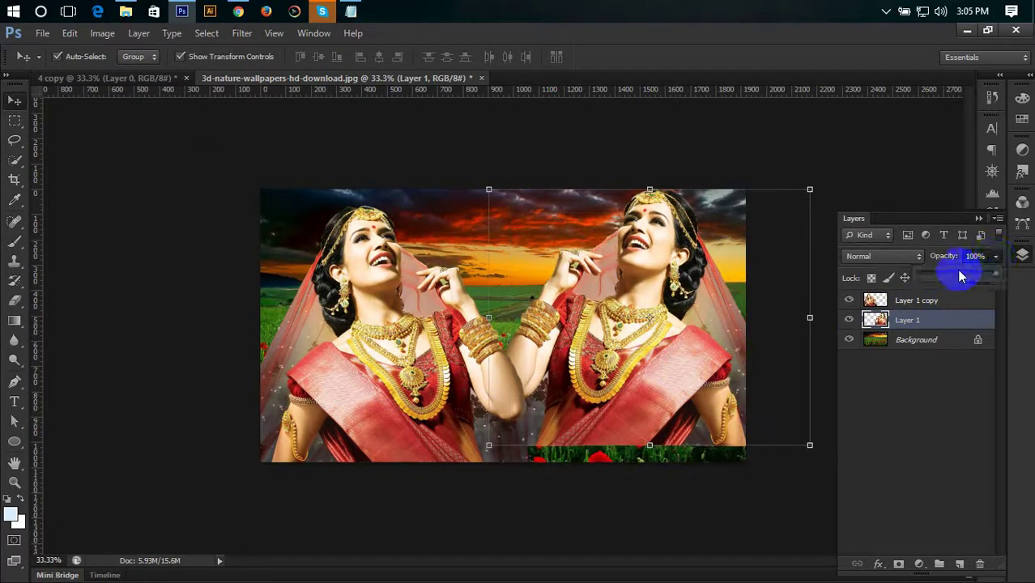
left_click(808, 319)
left_click(831, 157)
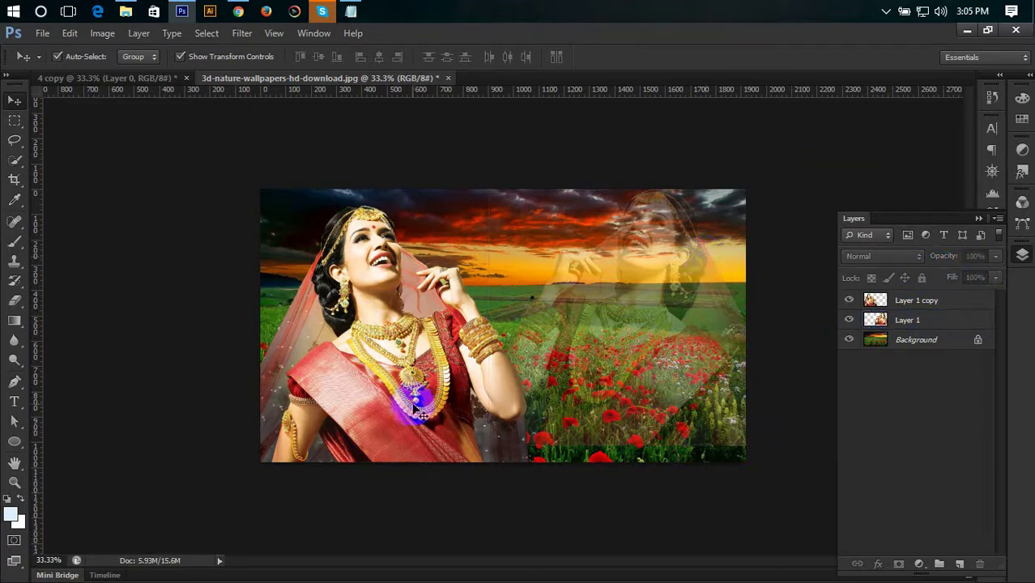
Move the flipped woman copy slightly right and down so her figure runs off the landscape's lower edge.
left_click_drag(395, 395, 438, 411)
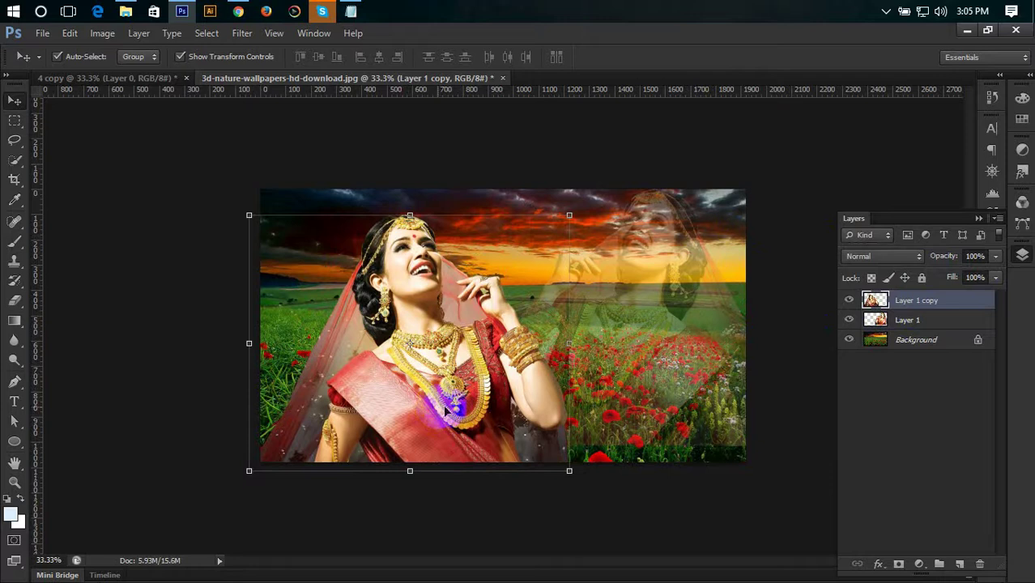
left_click(886, 11)
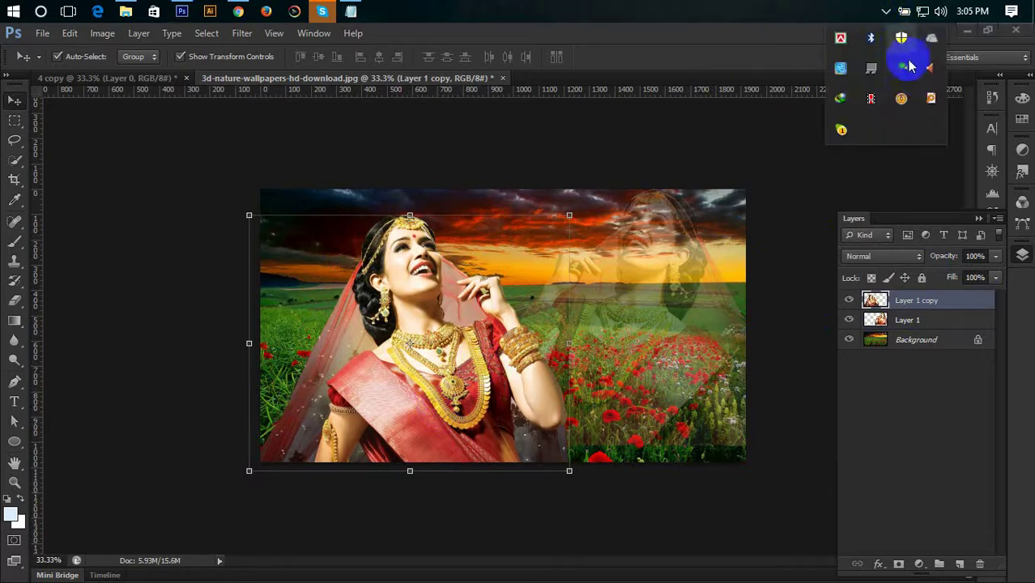